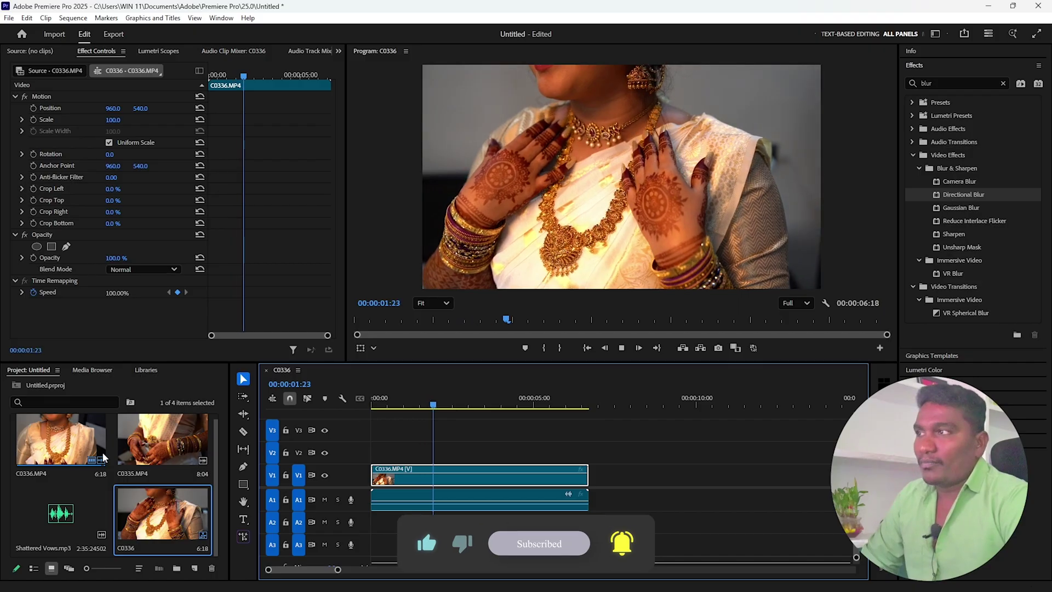
Delete the audio portion of the C0336.MP4 clip from track A1, keeping its video.
key(space)
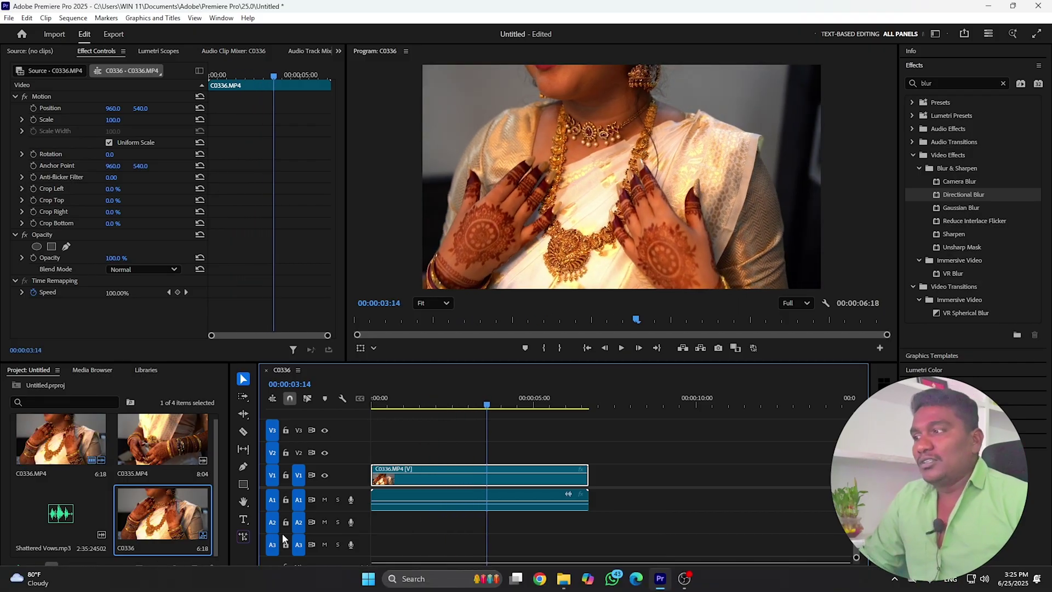
alt+click(413, 508)
key(Delete)
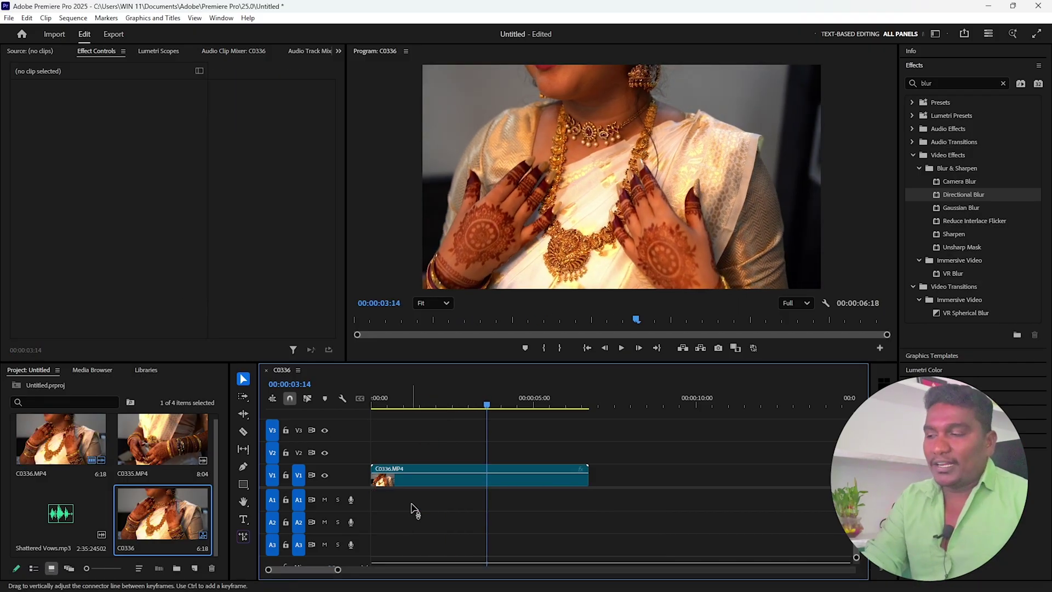
At the start of C0336.MP4, set rotation to 14° and scale to 141, and enable keyframing for both properties.
drag(487, 406, 368, 409)
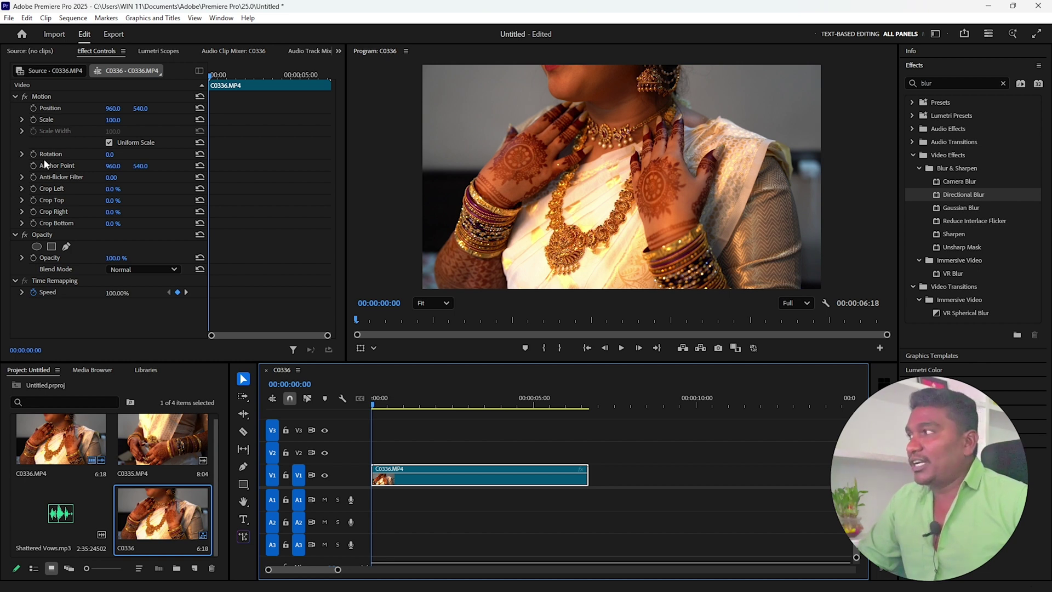
drag(109, 153, 117, 154)
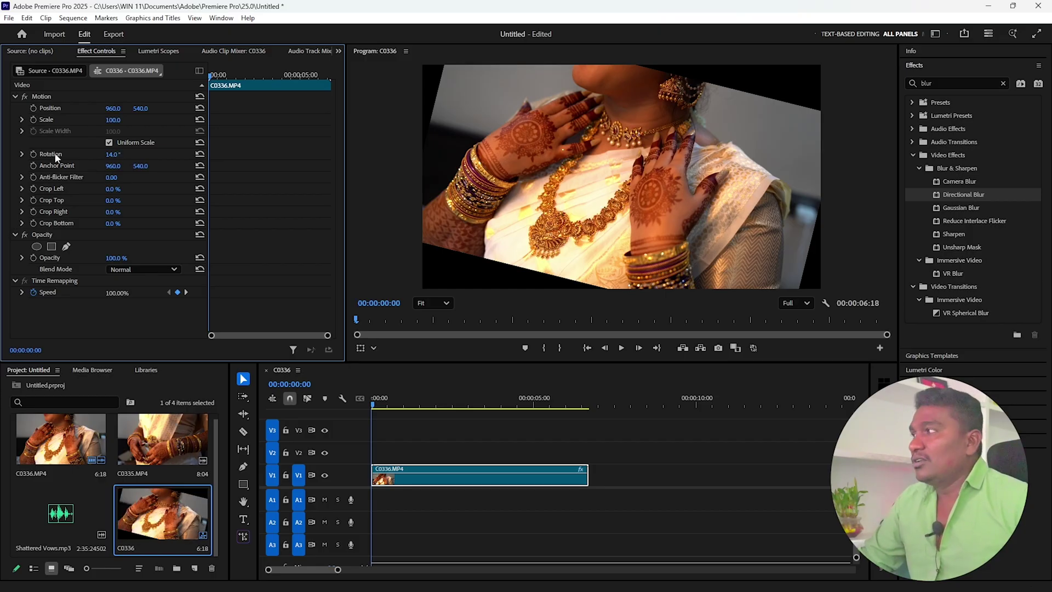
drag(110, 119, 133, 119)
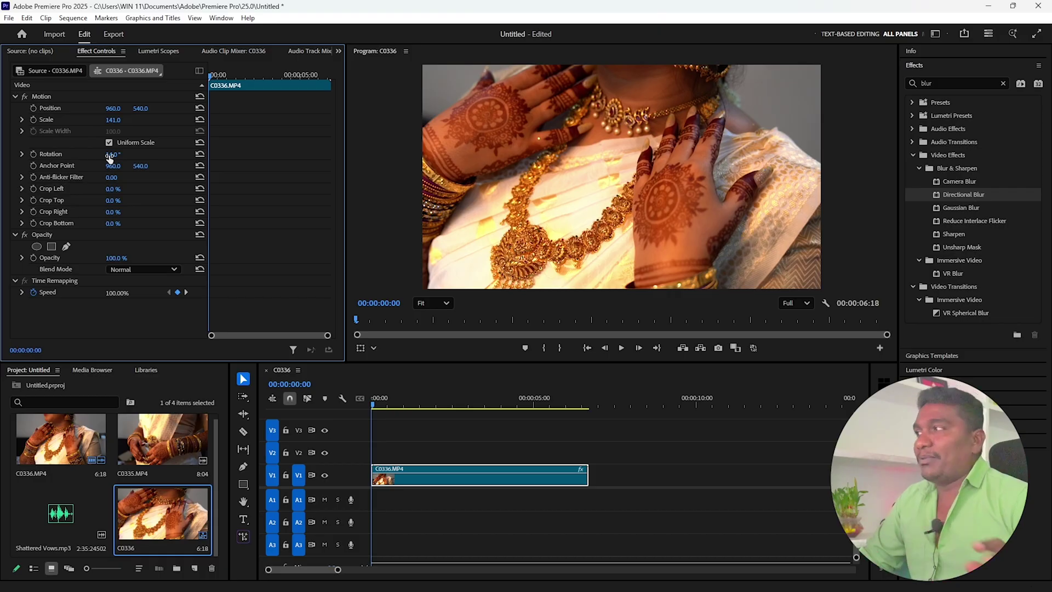
click(34, 154)
click(34, 120)
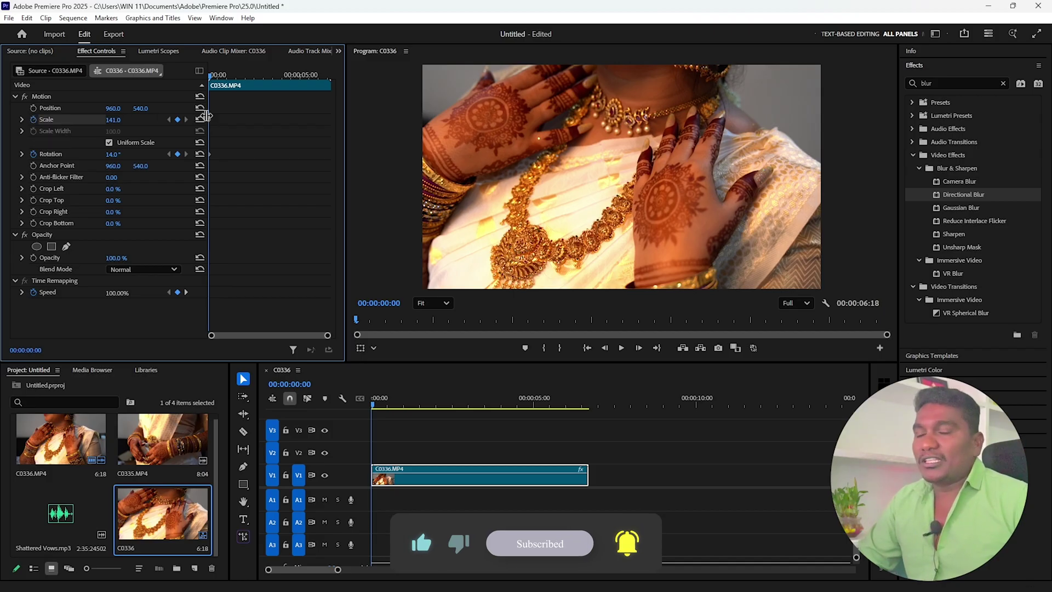
At 00:00:02:07, reset the clip's scale to 100 and rotation to 0° to create the ending keyframes.
drag(211, 75, 252, 78)
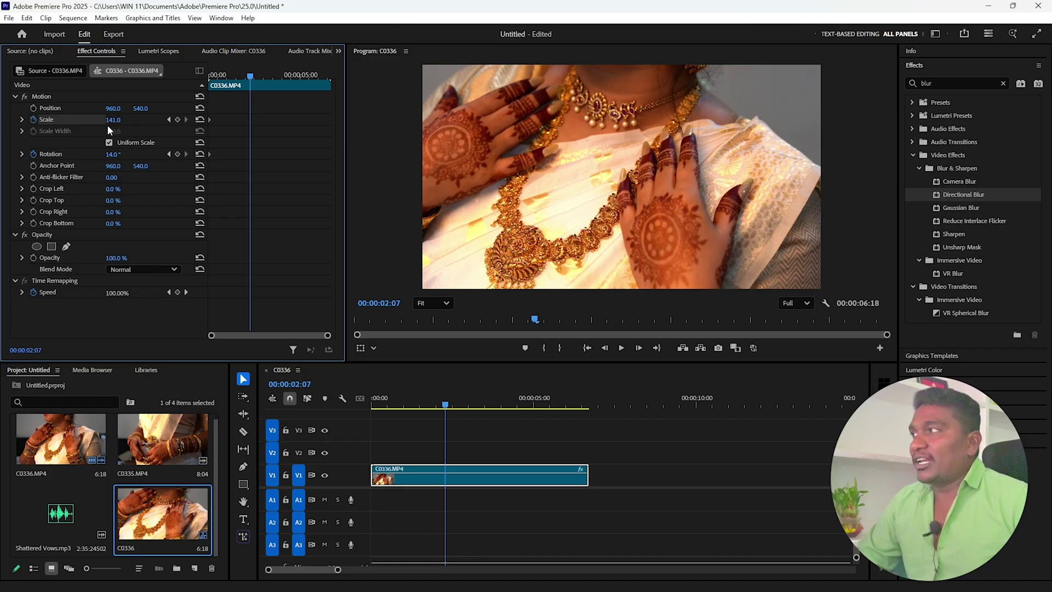
click(199, 120)
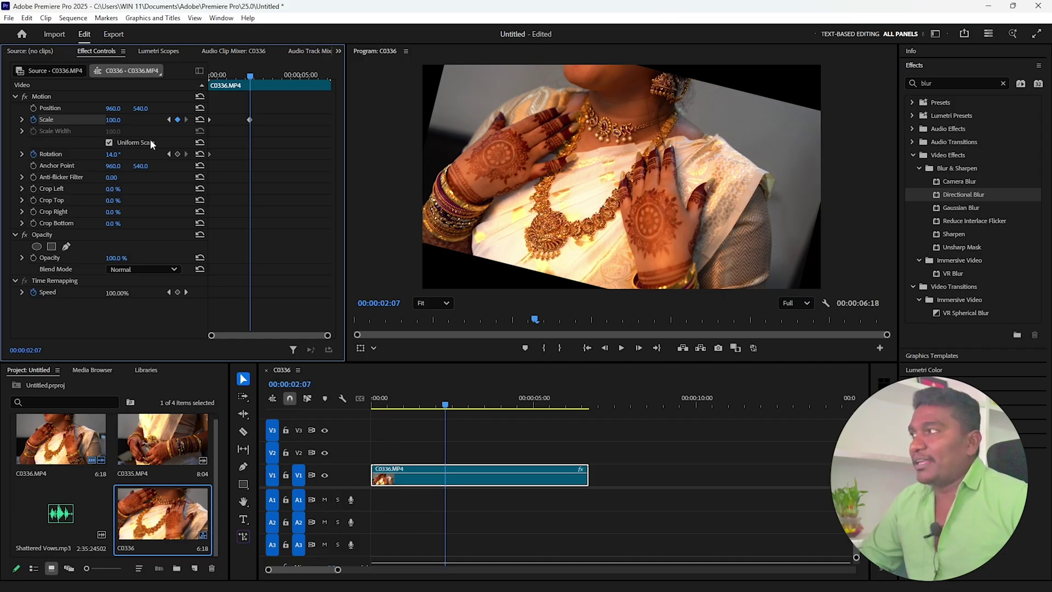
click(201, 154)
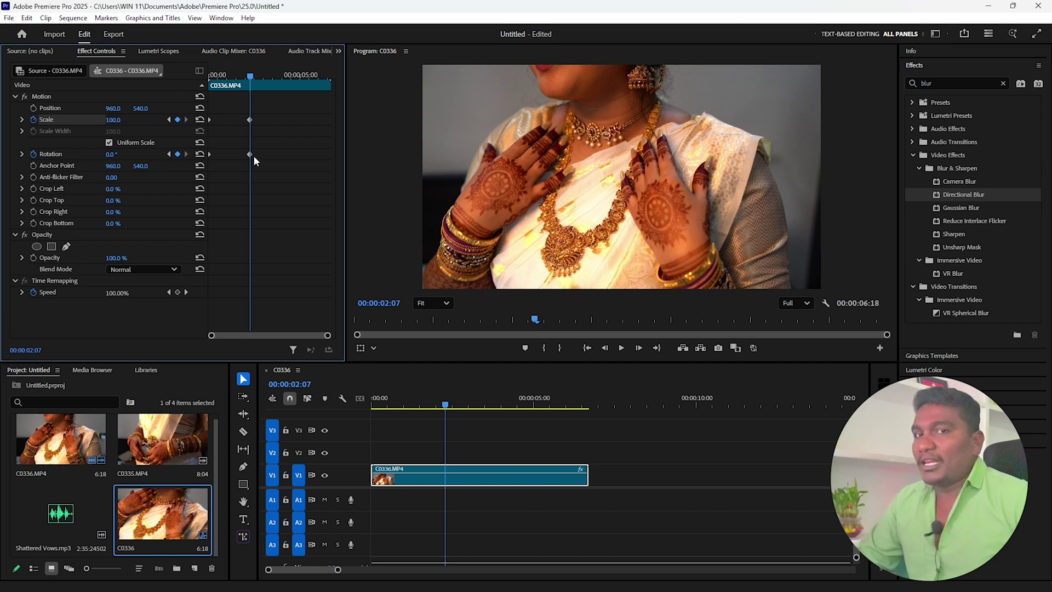
Apply Ease In to the first and Ease Out to the second keyframes of both Scale and Rotation.
right_click(208, 117)
click(241, 261)
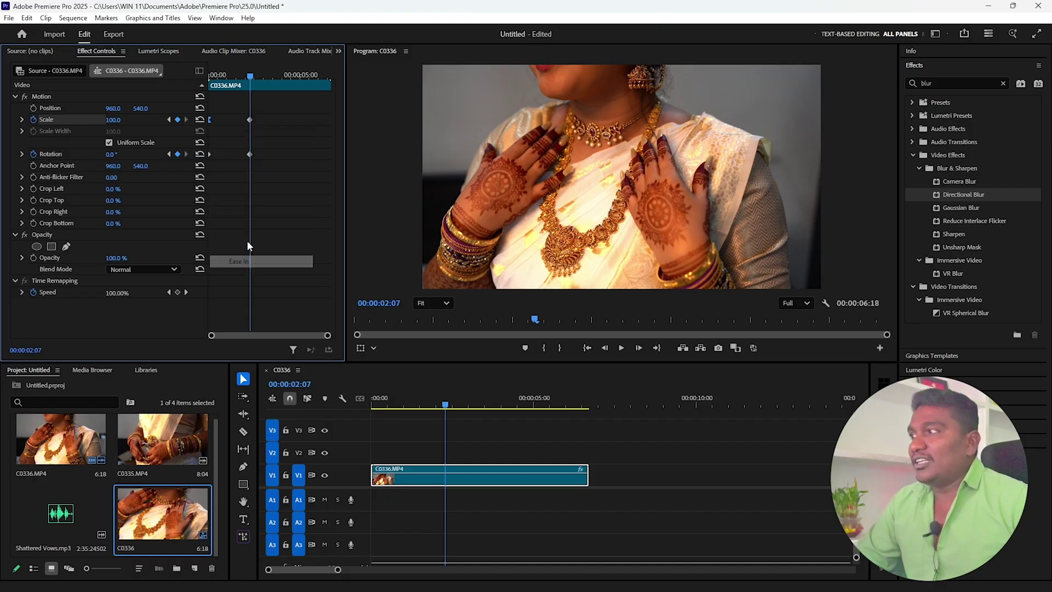
right_click(251, 117)
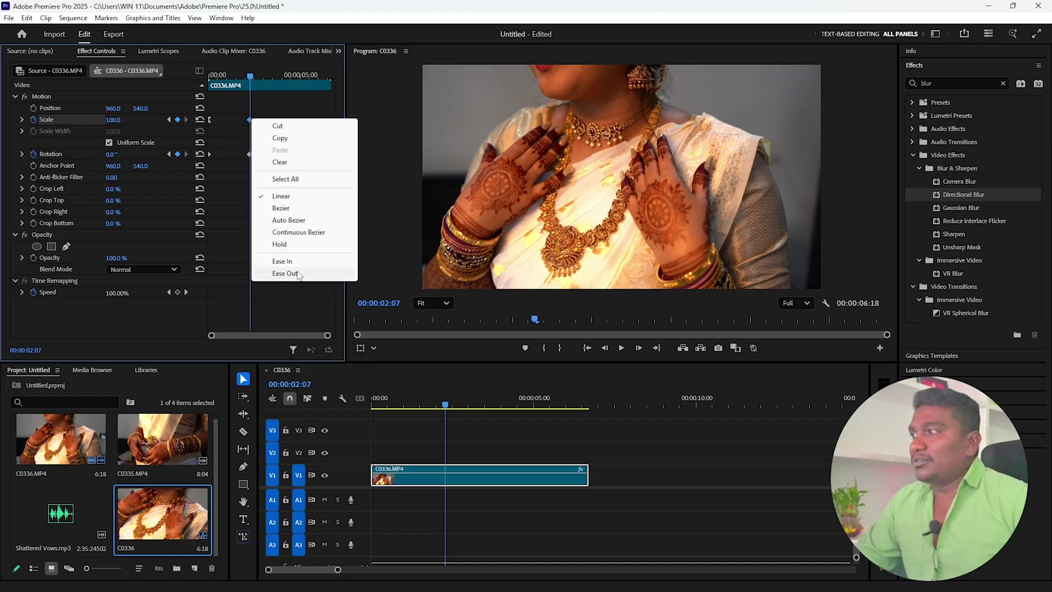
click(274, 271)
right_click(208, 154)
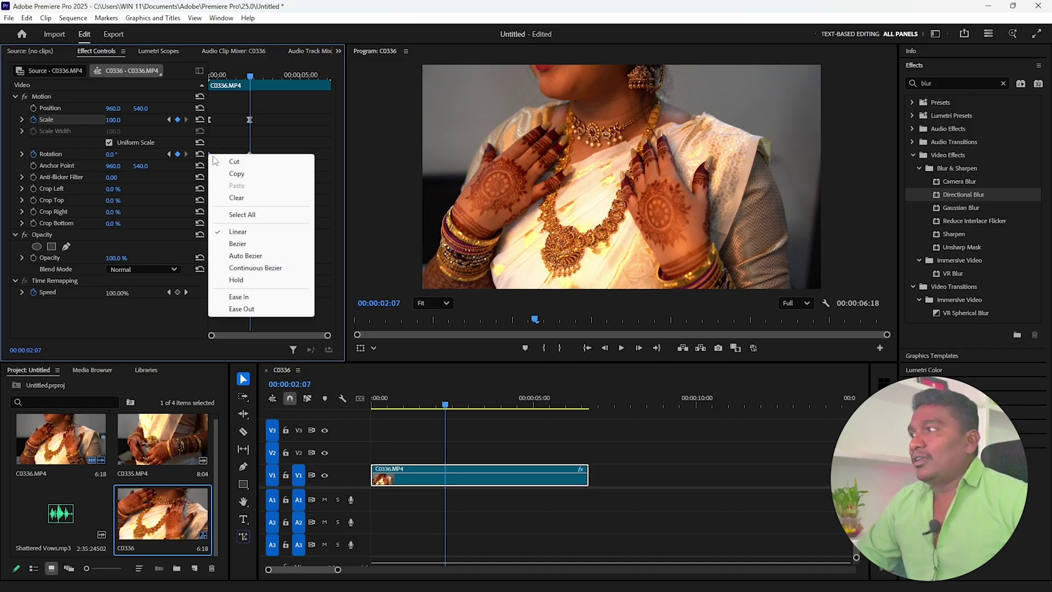
click(260, 298)
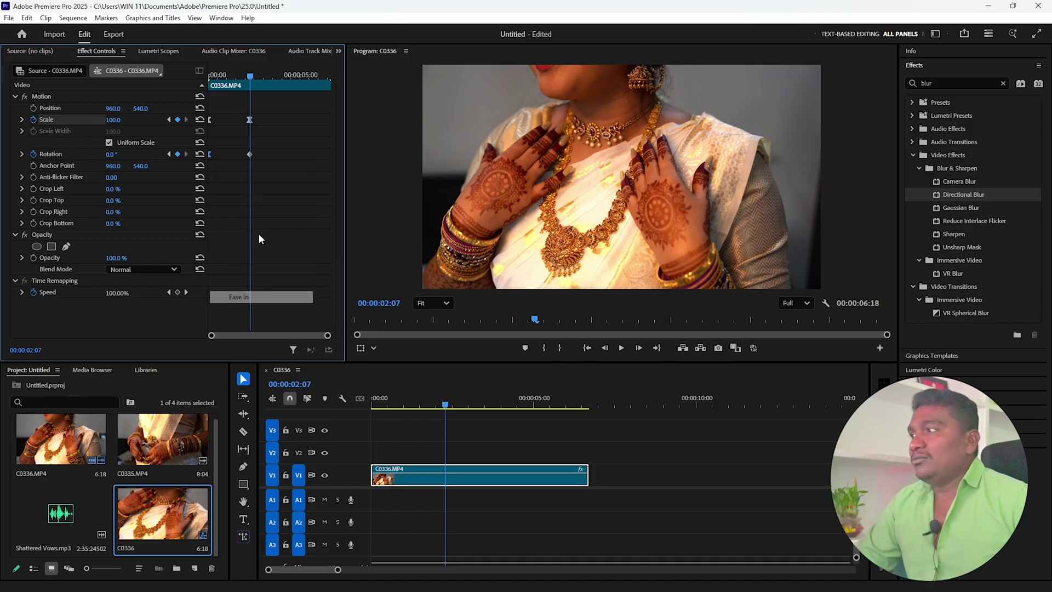
right_click(248, 154)
click(290, 309)
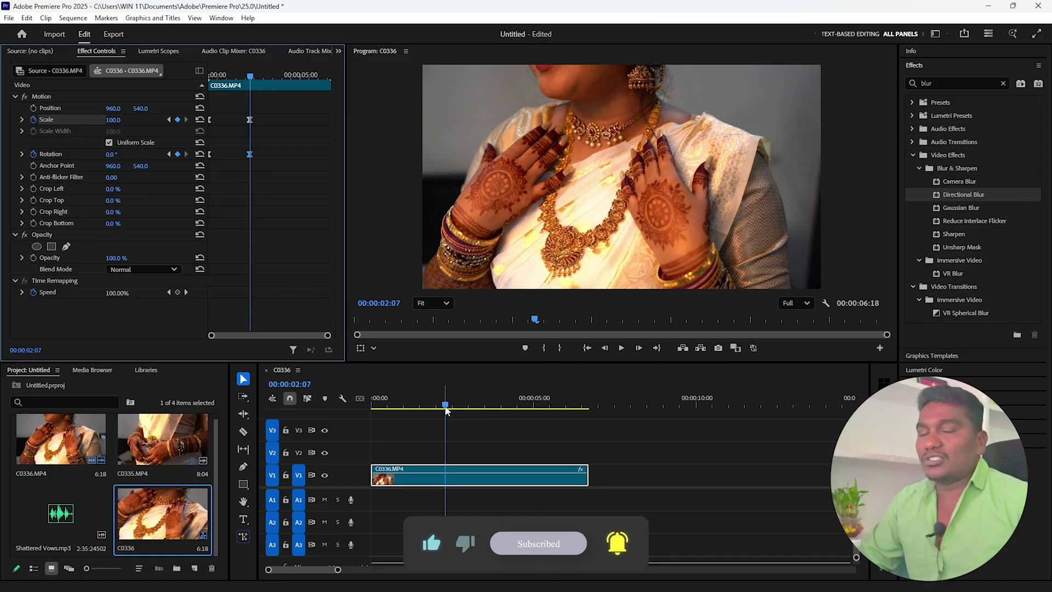
Play the sequence from the beginning to review the eased zoom and rotation animation.
key(Home)
key(space)
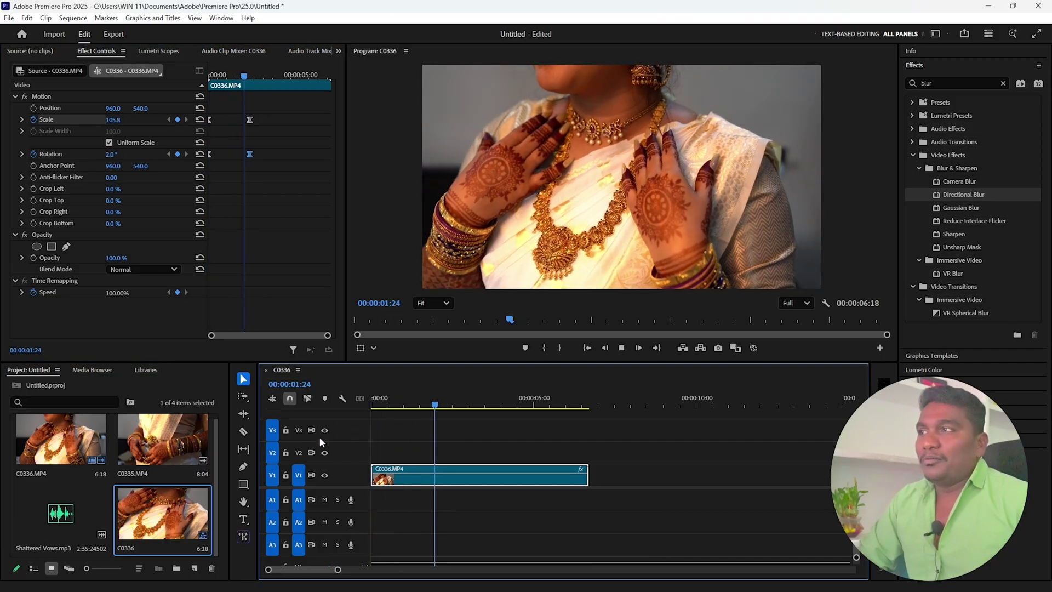
key(space)
drag(454, 409, 350, 438)
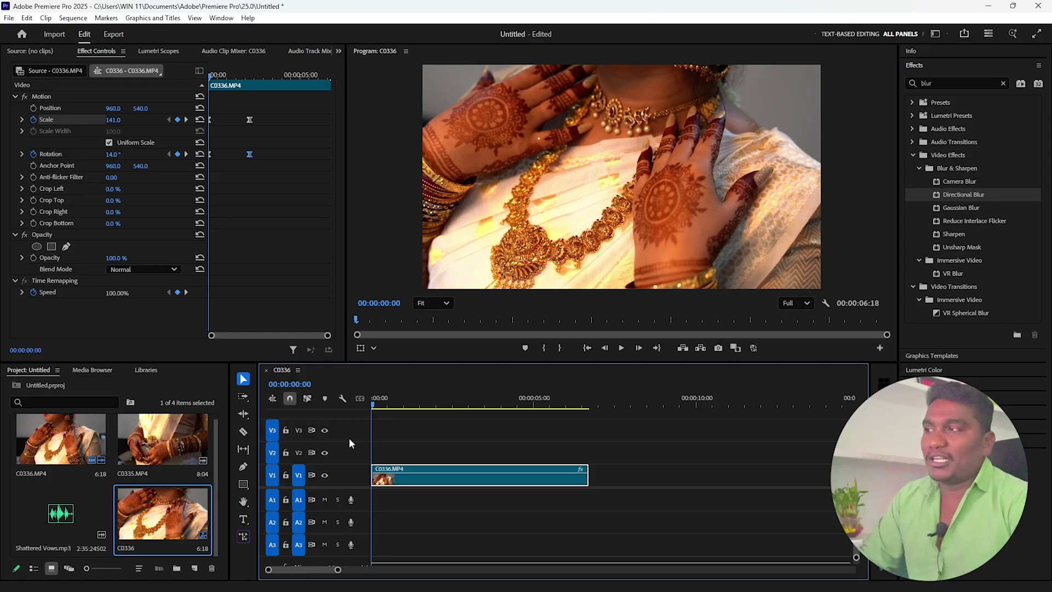
key(space)
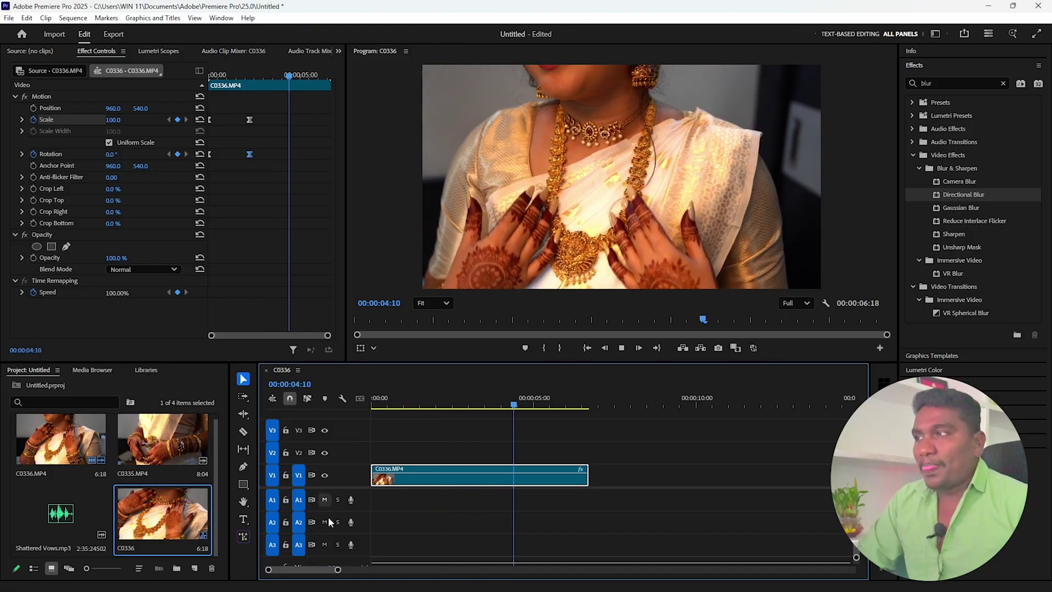
Trim the end of C0336.MP4 to 00:00:04:21 and place C0335.MP4 directly after it on V1 without its audio.
key(space)
drag(582, 479, 527, 479)
drag(163, 438, 536, 482)
click(585, 503)
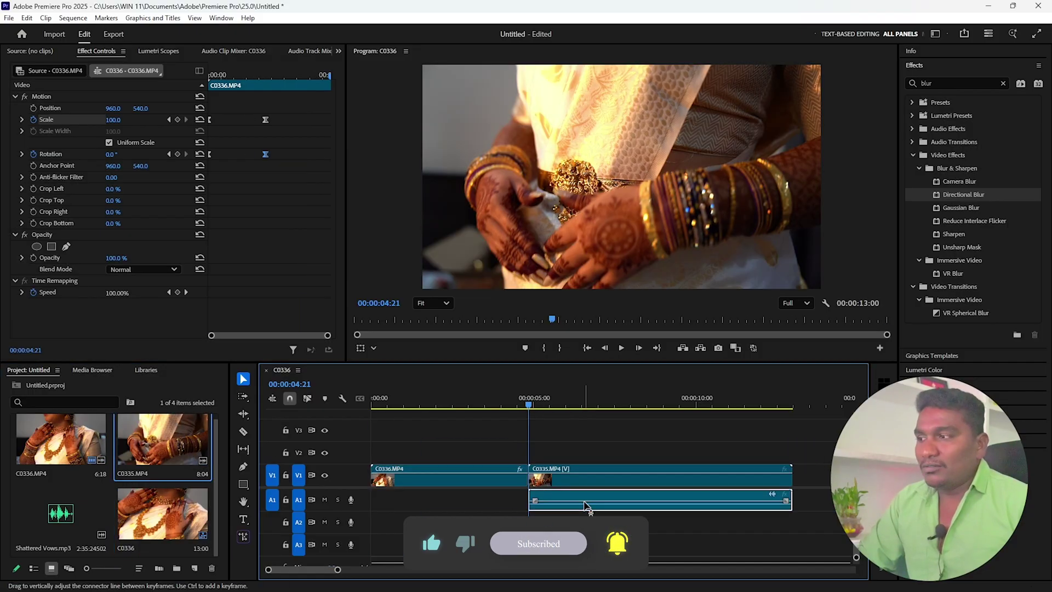
key(Delete)
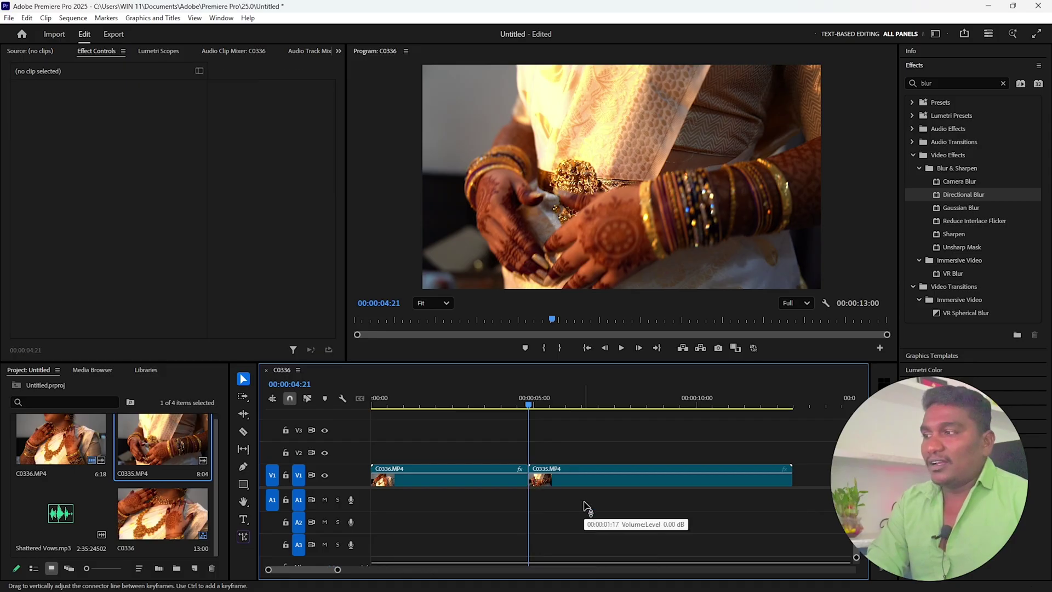
Search the effects for "blur" and apply Directional Blur to the C0335.MP4 clip.
click(1003, 83)
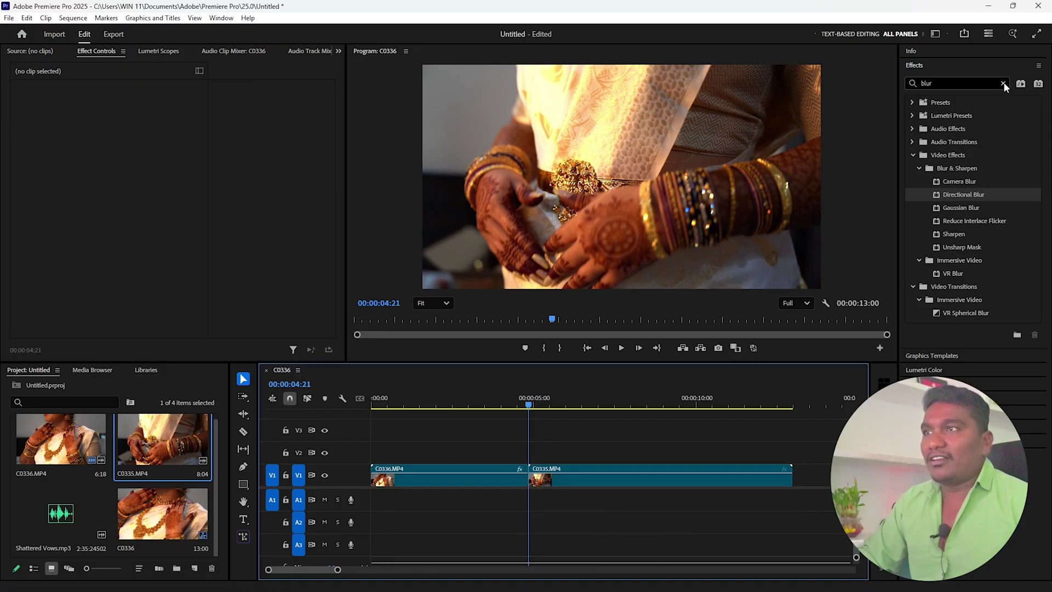
click(928, 81)
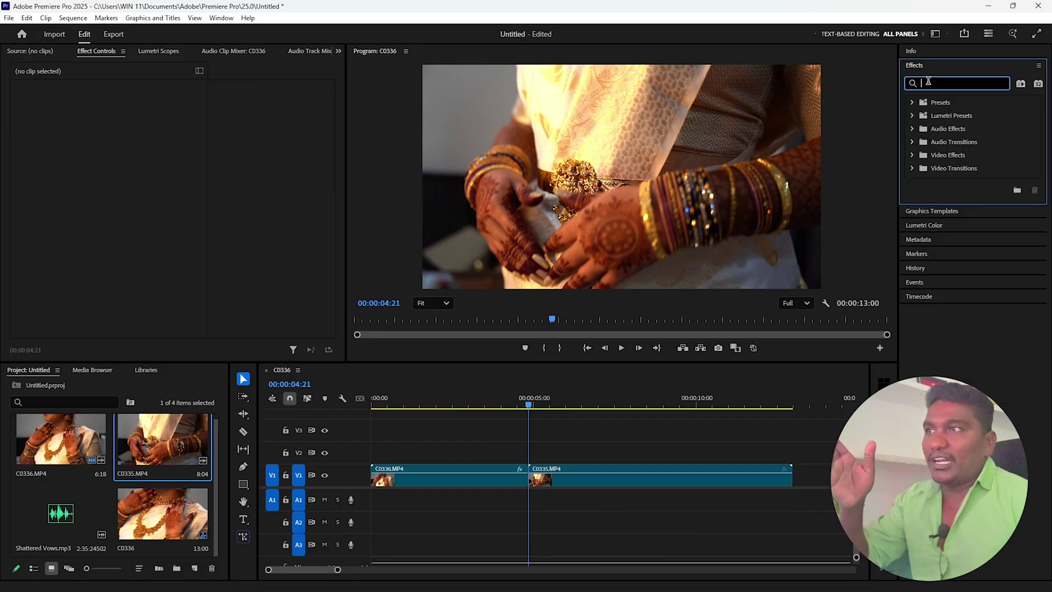
text(blu)
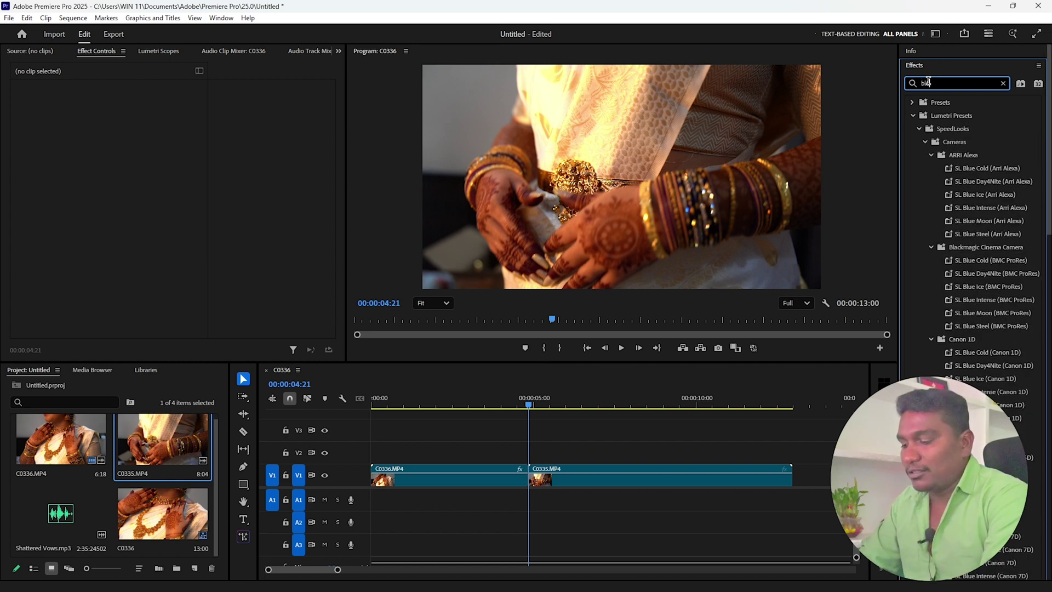
text(r)
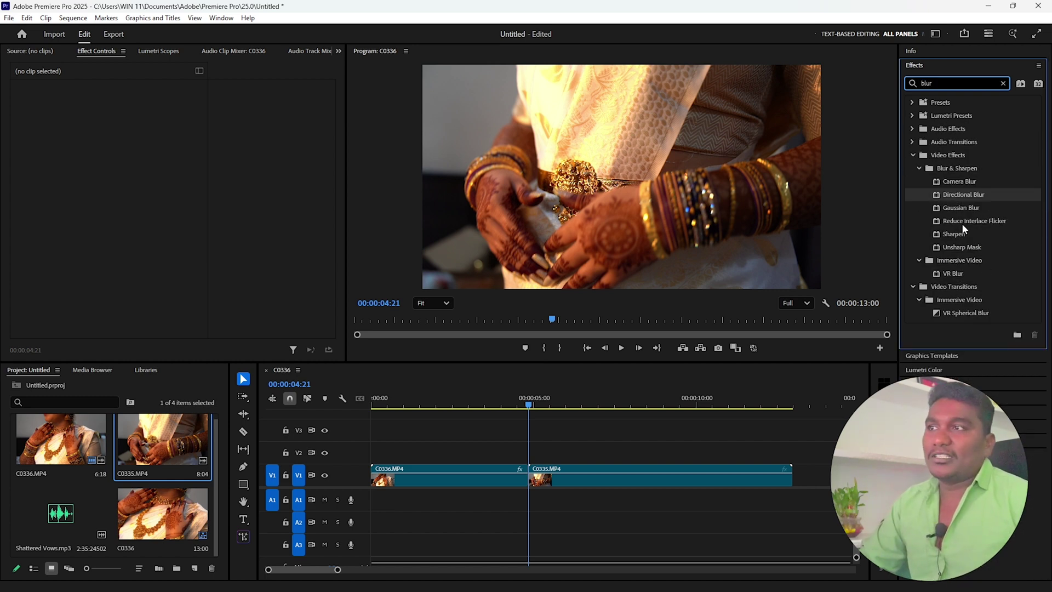
click(935, 200)
drag(936, 198, 646, 477)
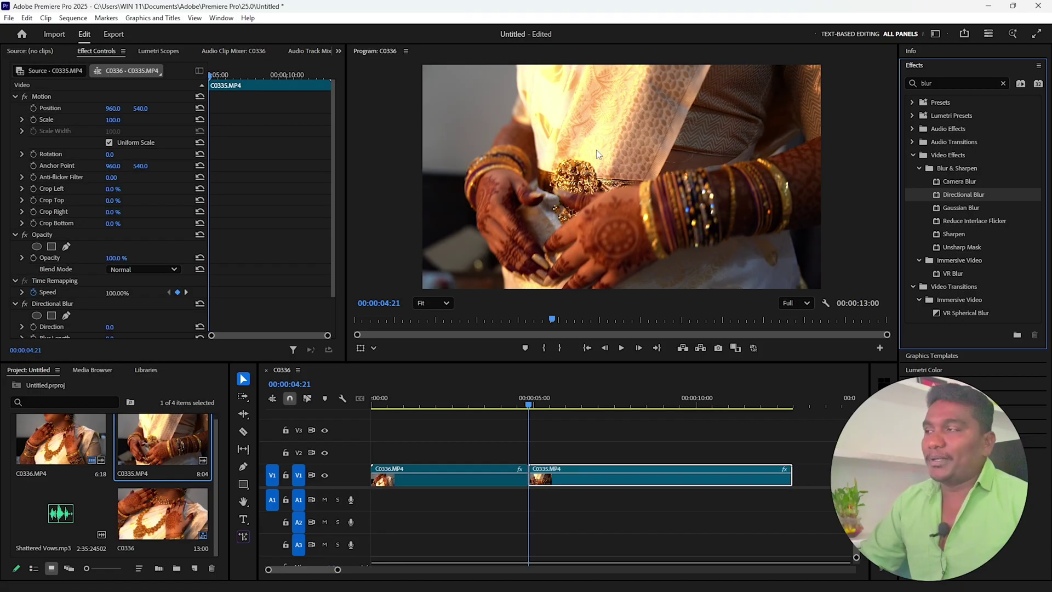
At 00:00:06:02, add an ellipse mask to Directional Blur and enlarge it into a wide oval around the clasped hands.
drag(333, 178, 328, 229)
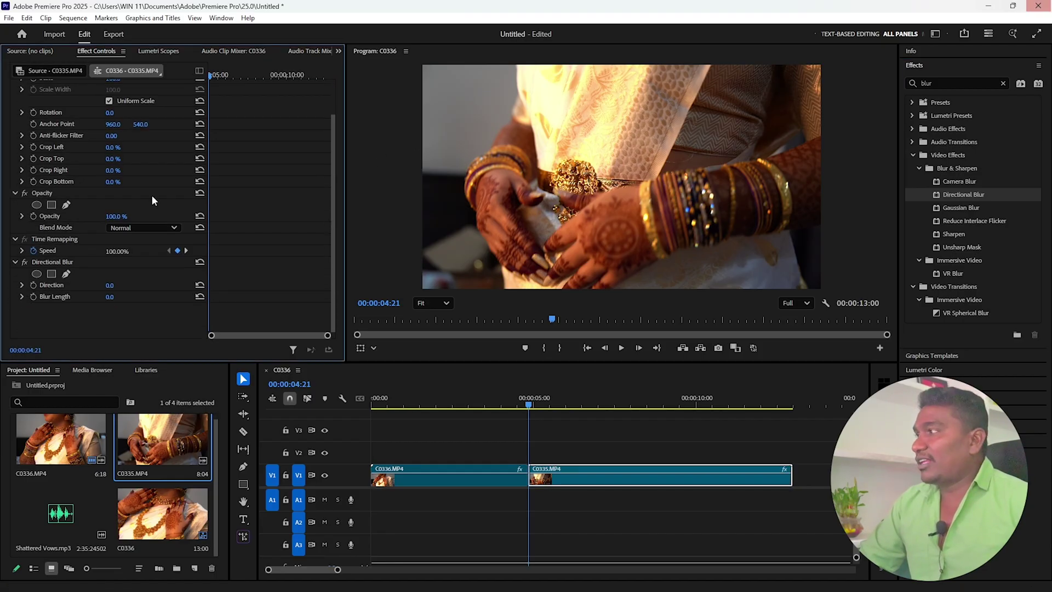
click(109, 297)
drag(542, 411, 569, 411)
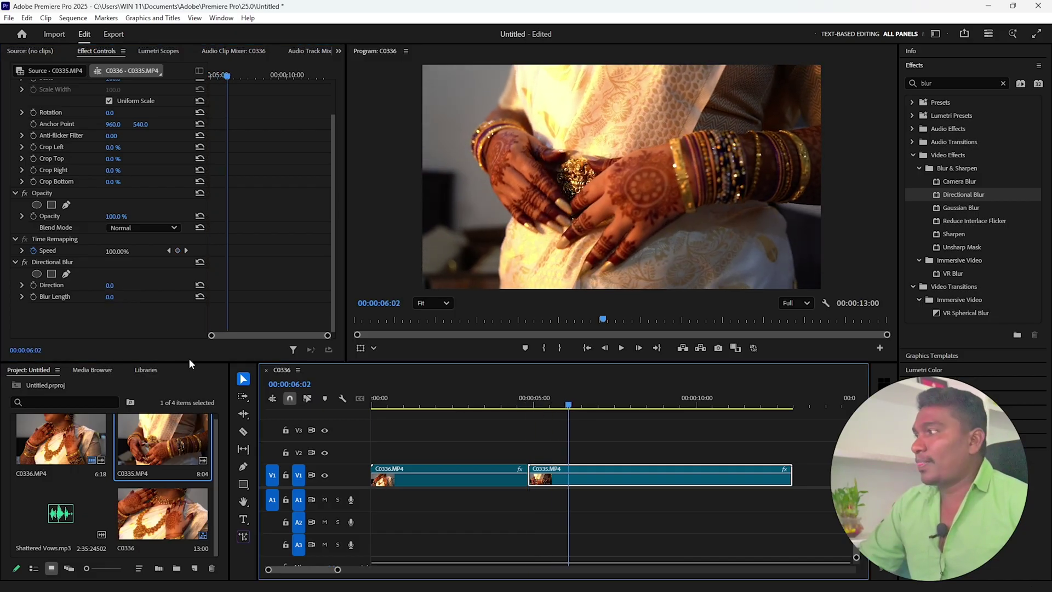
click(36, 274)
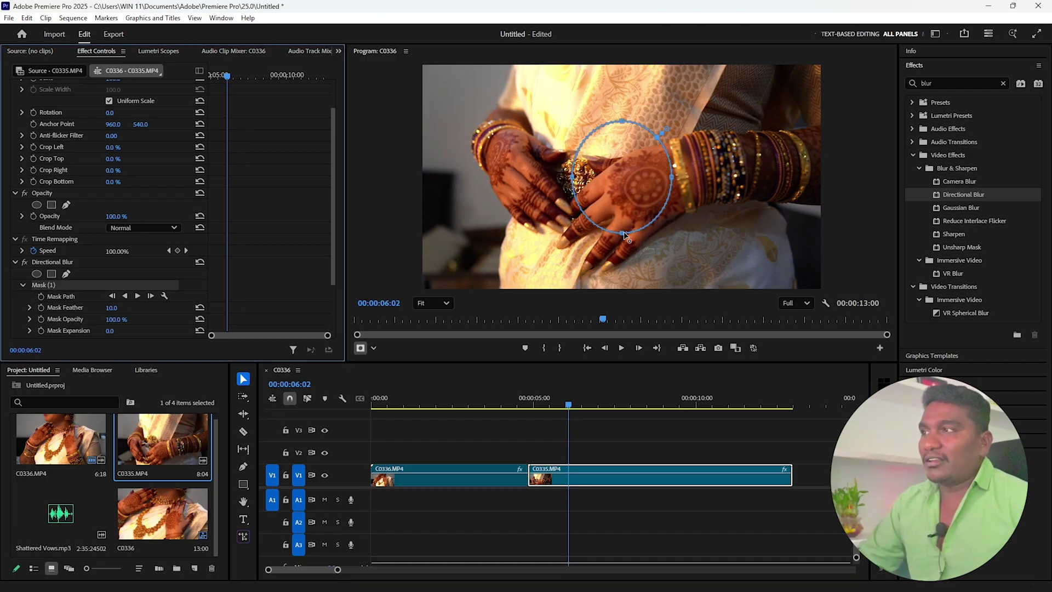
drag(623, 232, 622, 257)
drag(572, 189, 515, 189)
drag(671, 189, 726, 189)
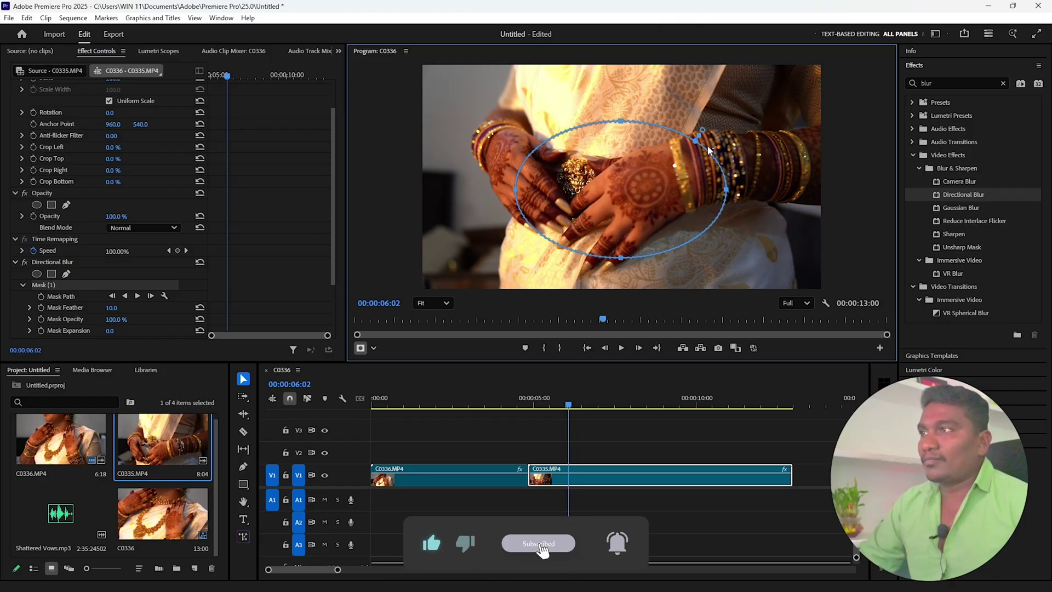
drag(622, 125, 622, 86)
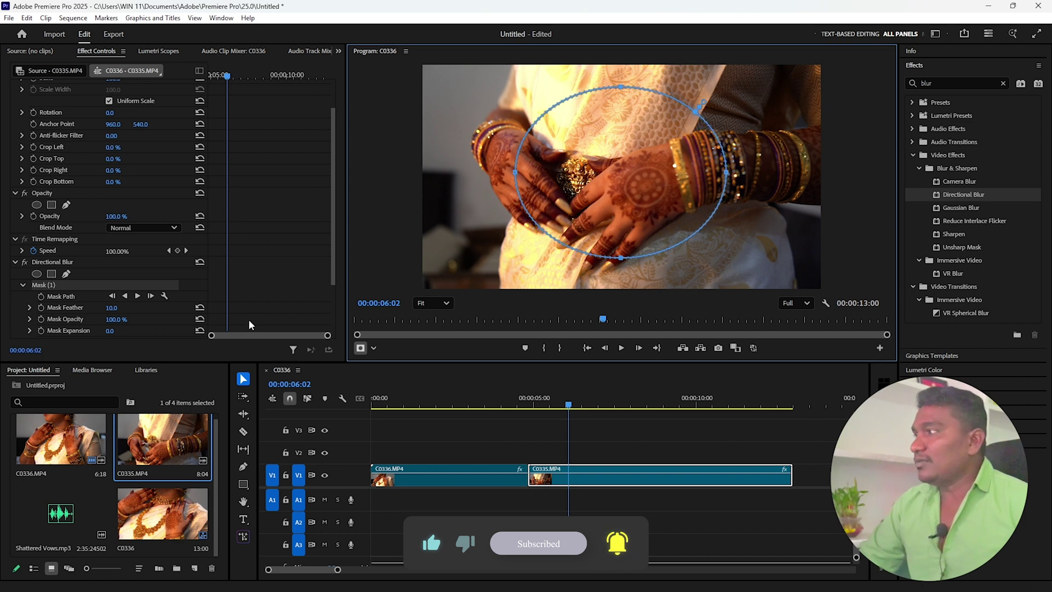
Set the Directional Blur's blur length to 20 and direction to 4°.
drag(331, 210, 333, 290)
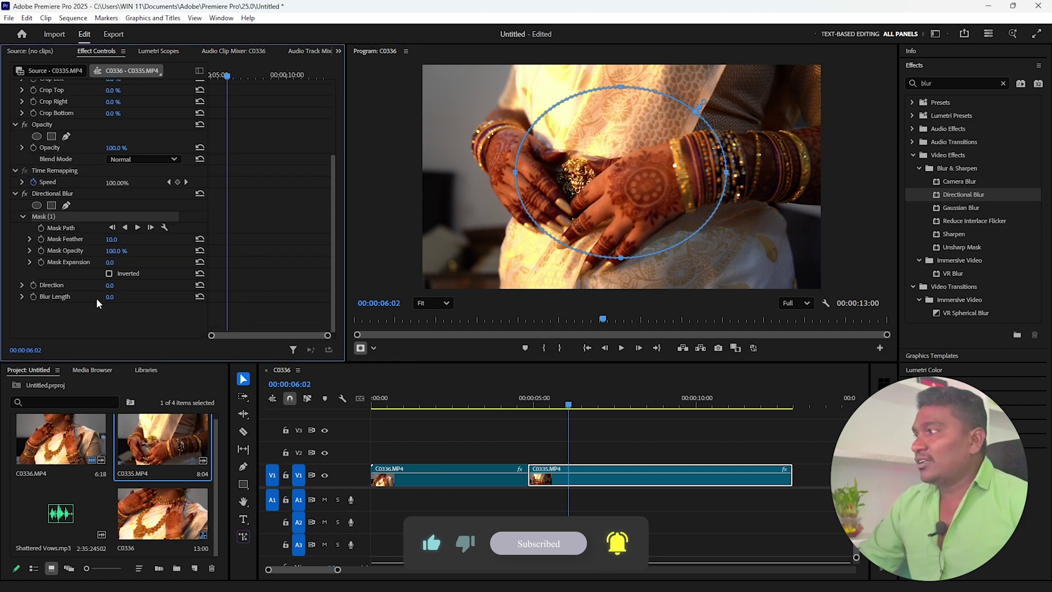
mouse_move(108, 296)
mouse_down()
mouse_move(127, 296)
mouse_move(108, 296)
mouse_up()
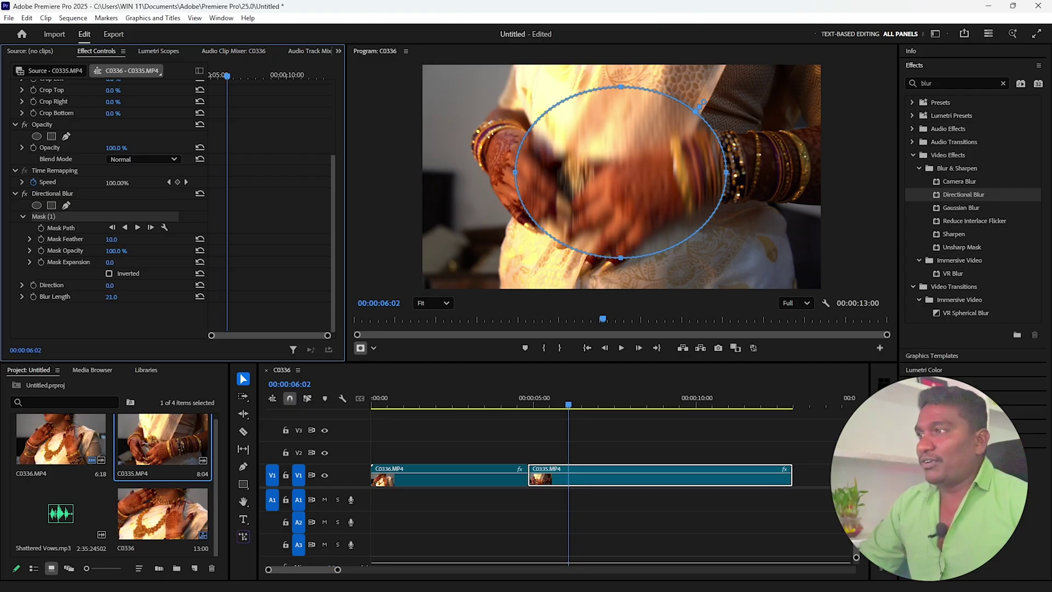
drag(110, 286, 114, 286)
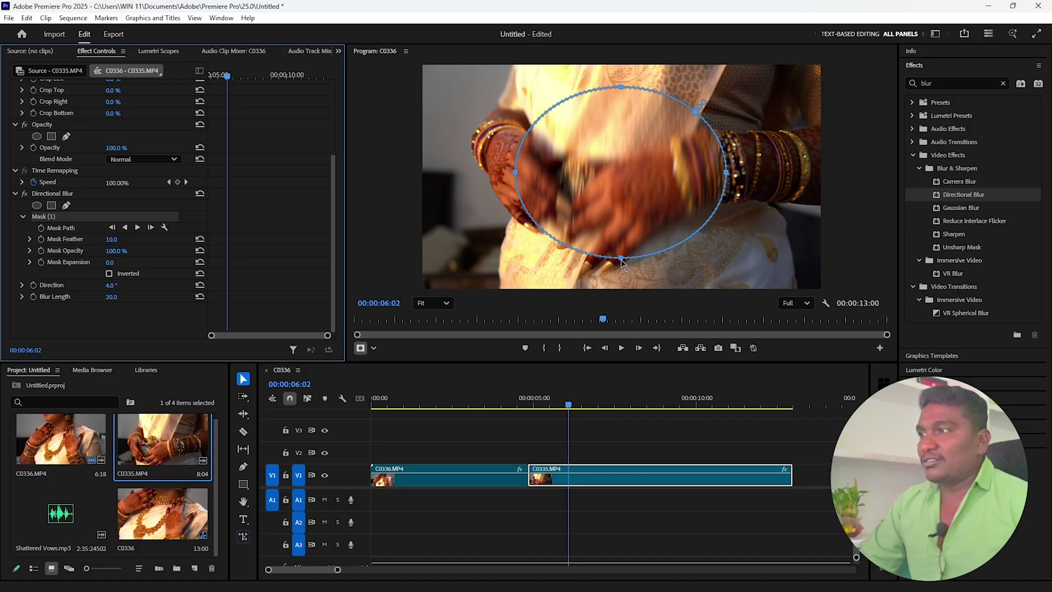
Invert the Directional Blur mask, stretch its oval around both hands and all the bangles, and feather its edge to 217.3.
drag(621, 258, 620, 259)
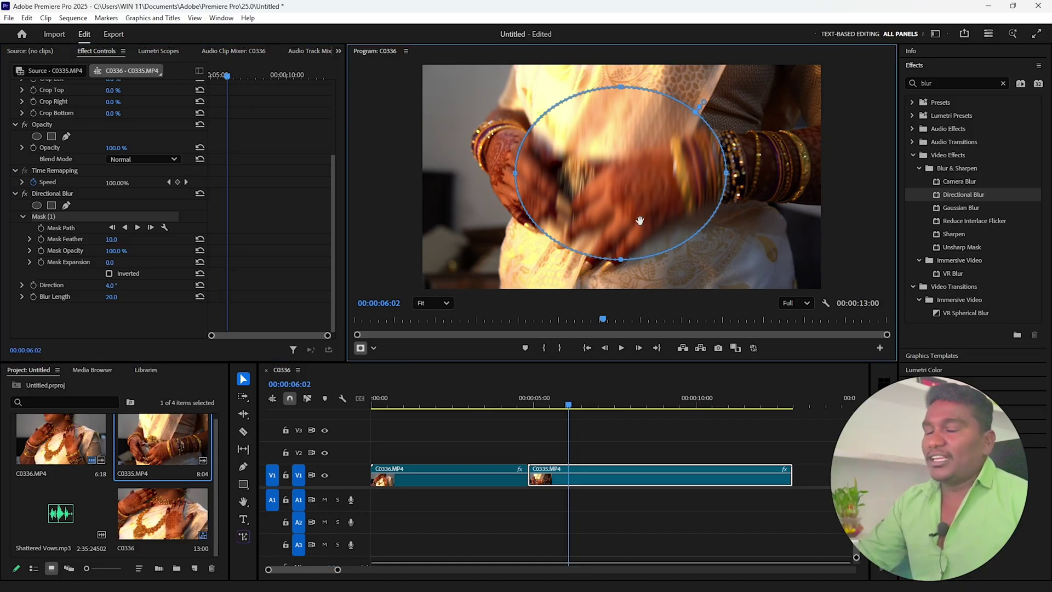
click(110, 274)
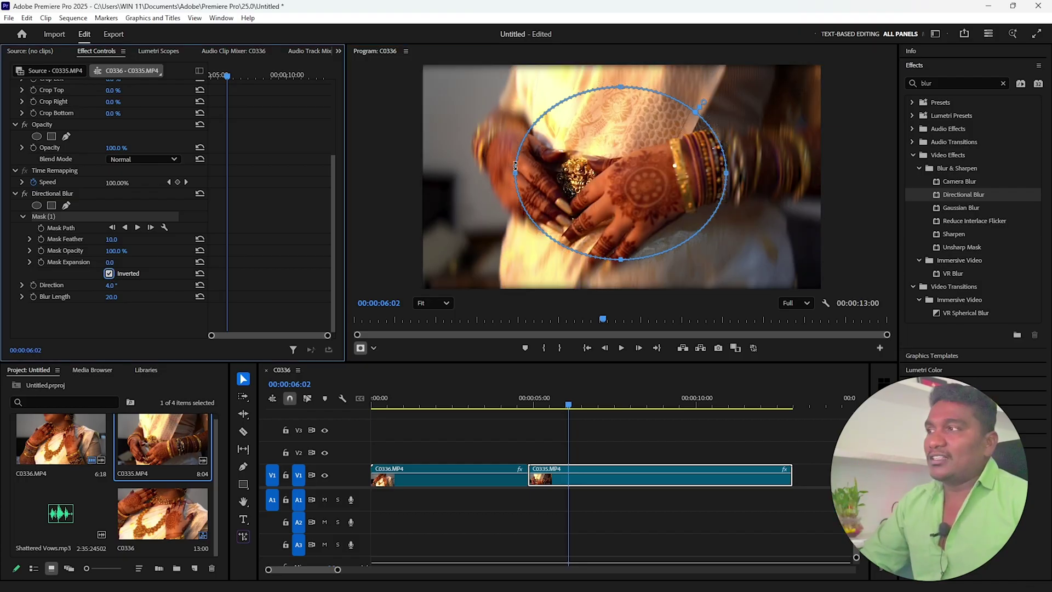
drag(515, 174, 443, 122)
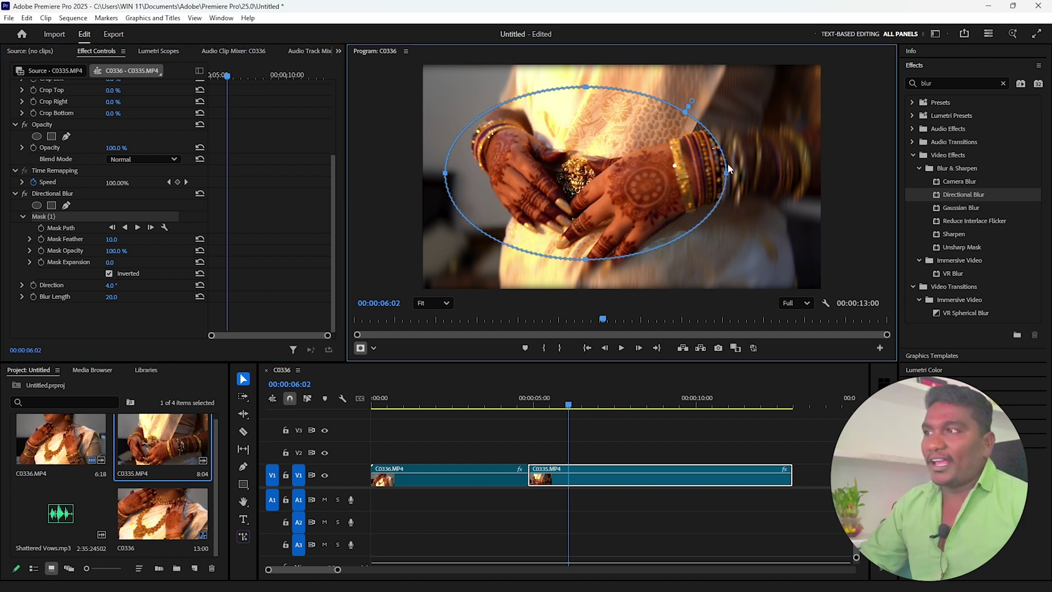
drag(730, 172, 743, 172)
drag(803, 163, 814, 160)
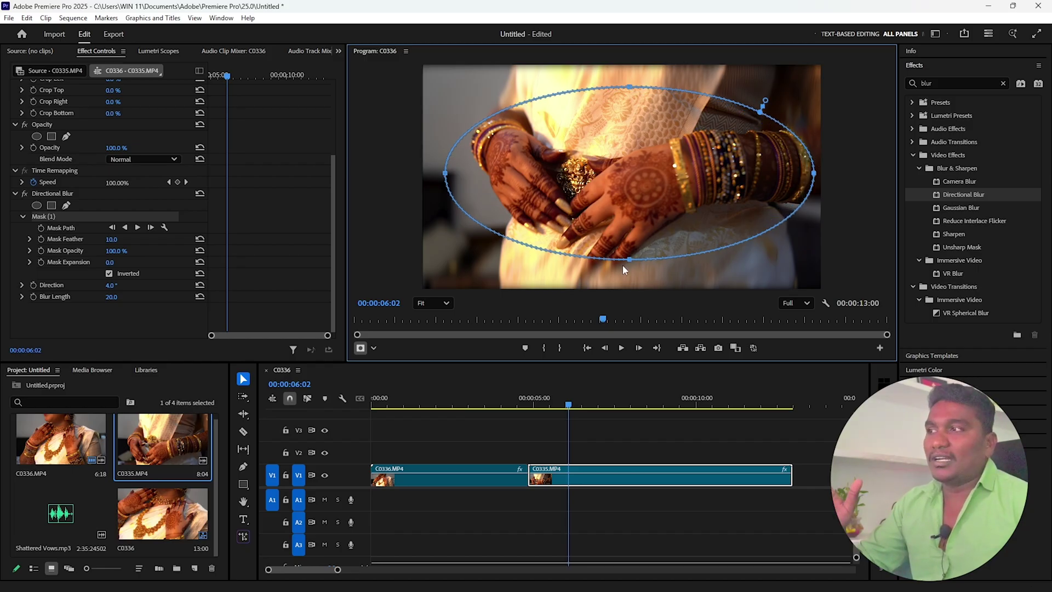
drag(628, 257, 628, 281)
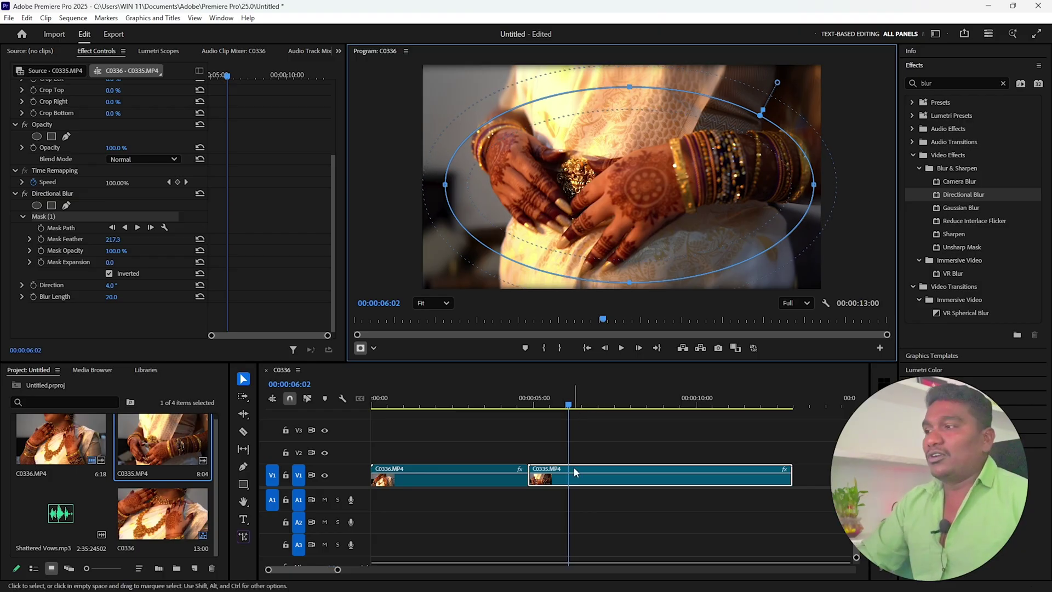
Play C0335.MP4 from its start to review the masked blur, and return the playhead to 00:00:04:21.
click(609, 433)
drag(540, 408, 531, 411)
key(space)
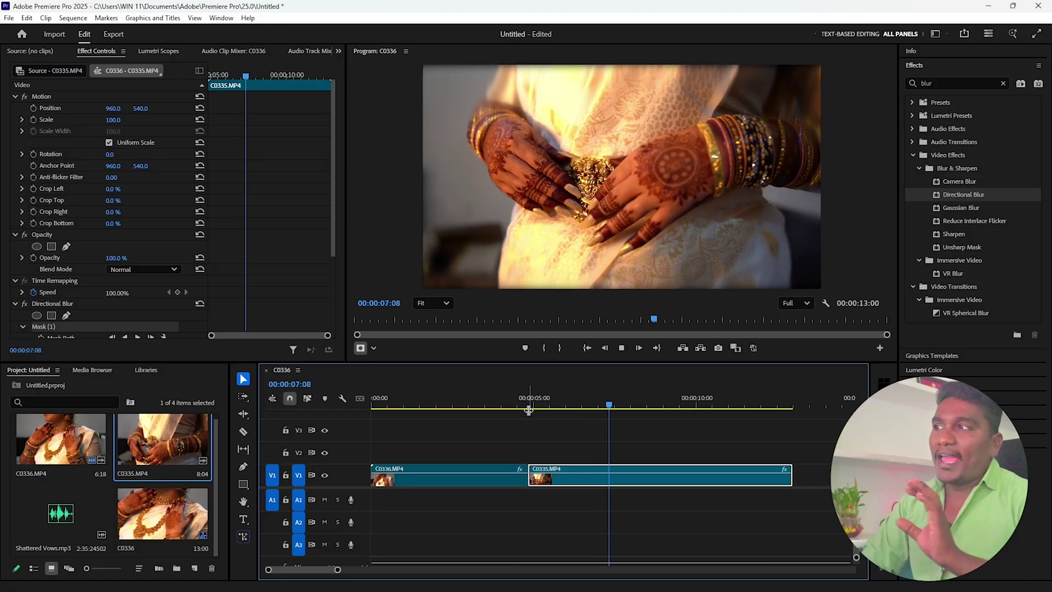
key(space)
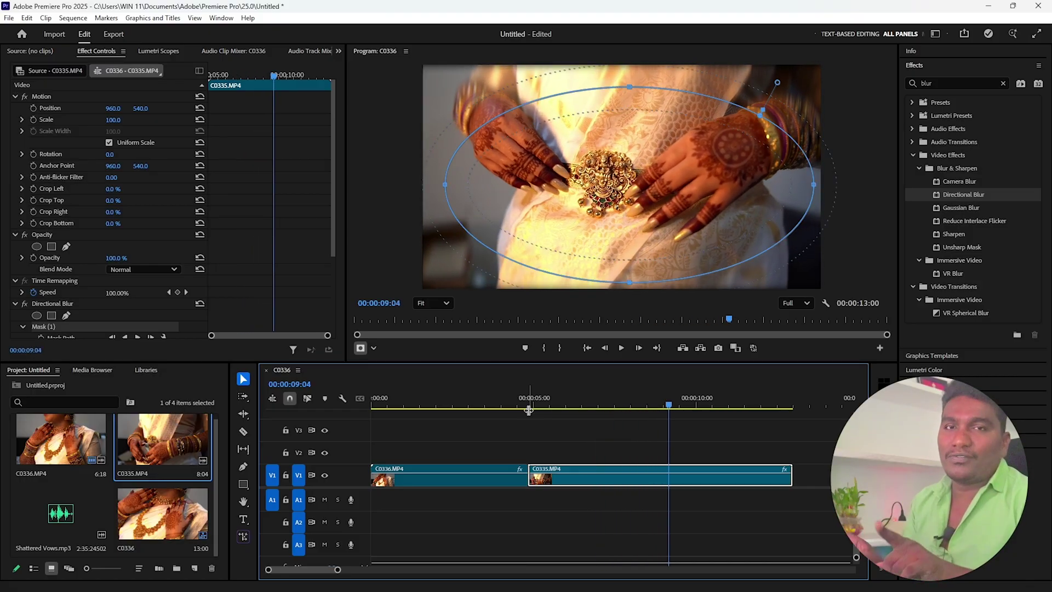
click(654, 408)
drag(643, 412, 529, 448)
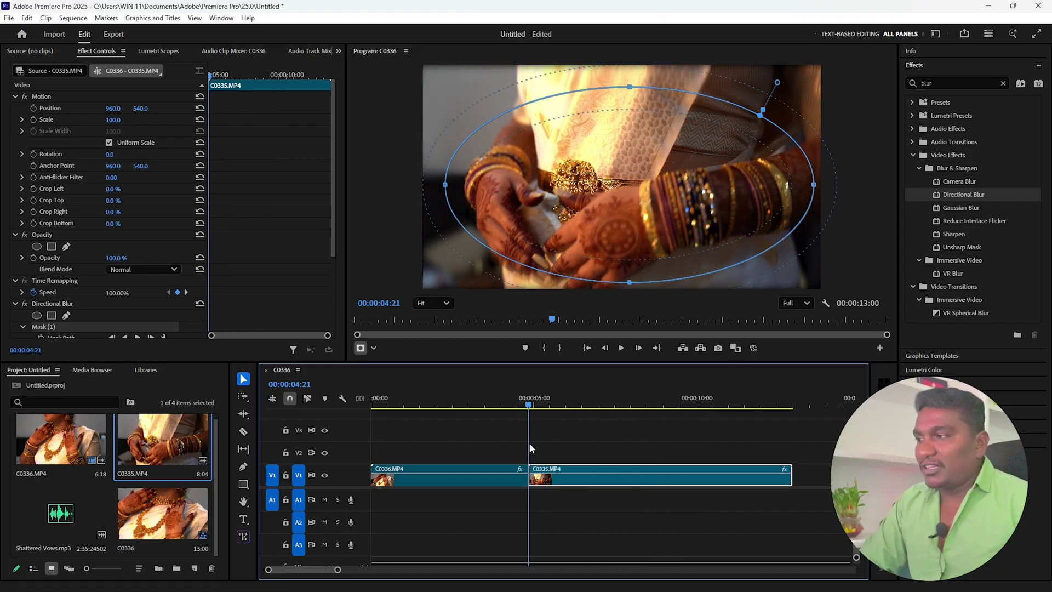
Keyframe the scale of C0335.MP4 at 75 at 00:00:06:01 and at 100 at the clip's start, 00:00:04:21.
click(620, 433)
click(587, 480)
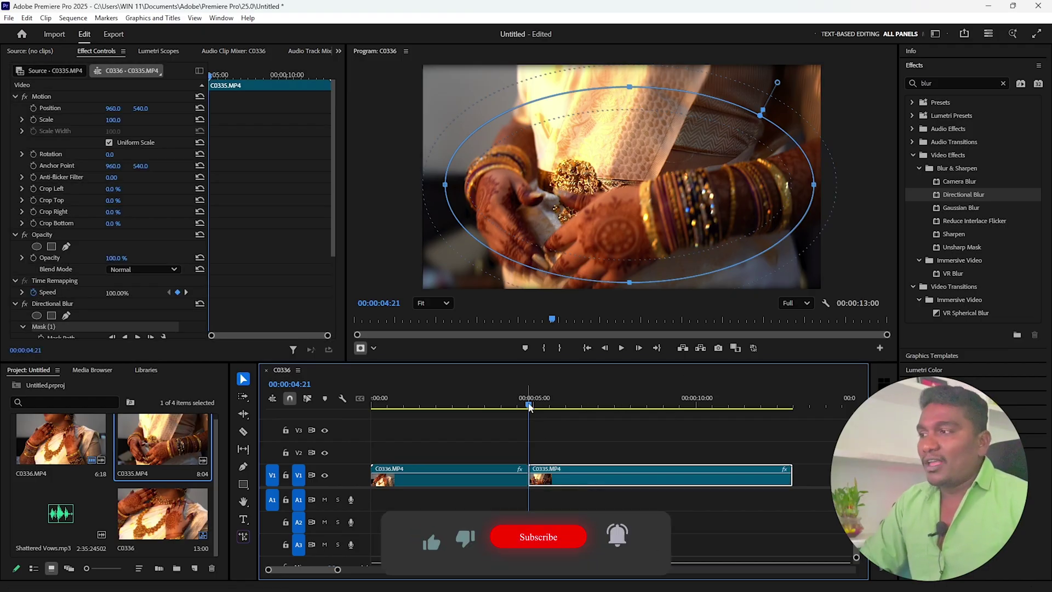
drag(530, 406, 569, 403)
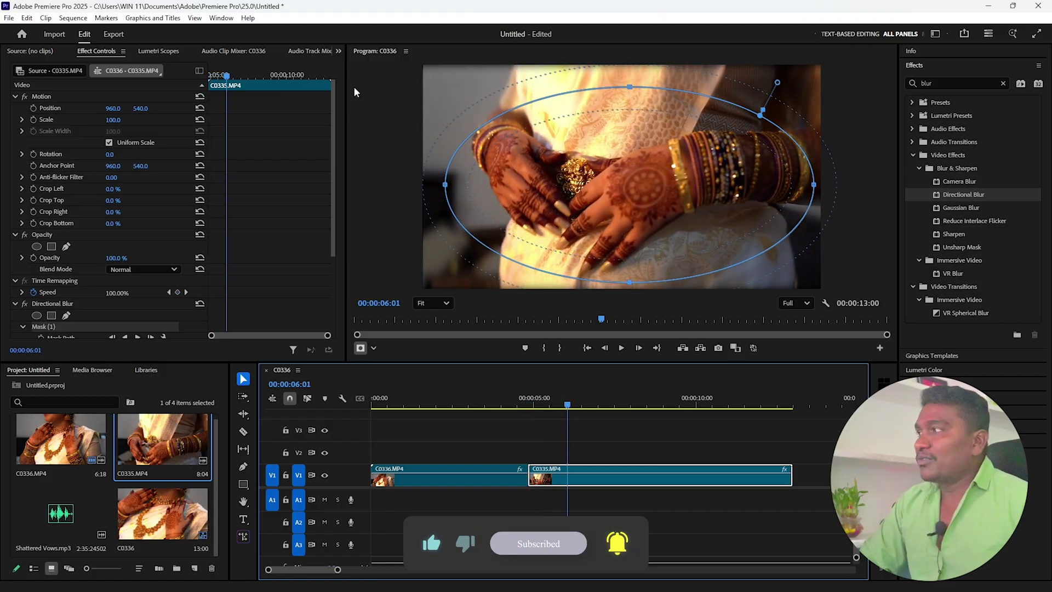
click(332, 146)
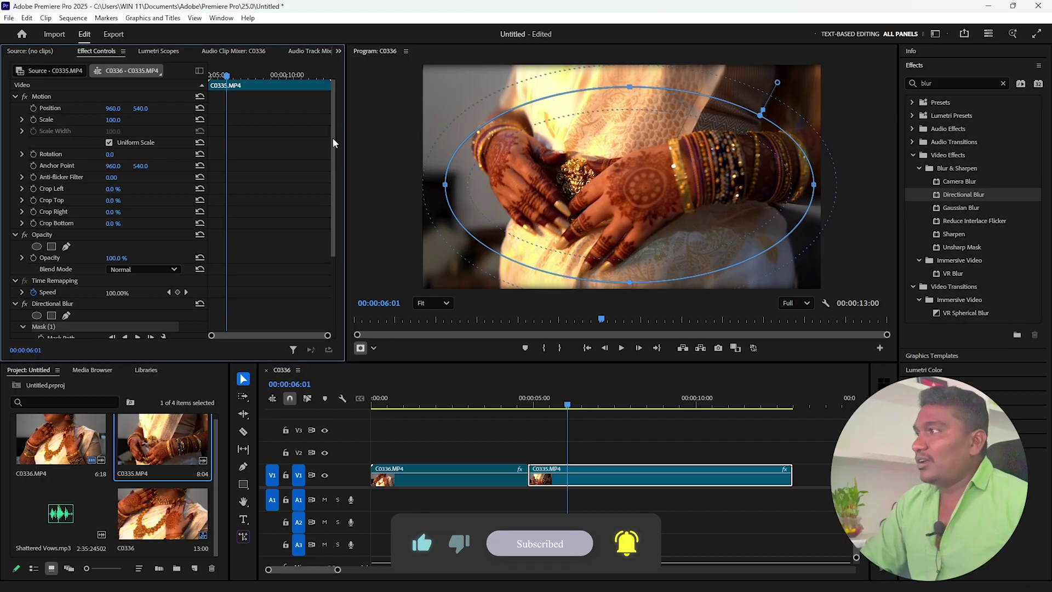
drag(111, 121, 98, 121)
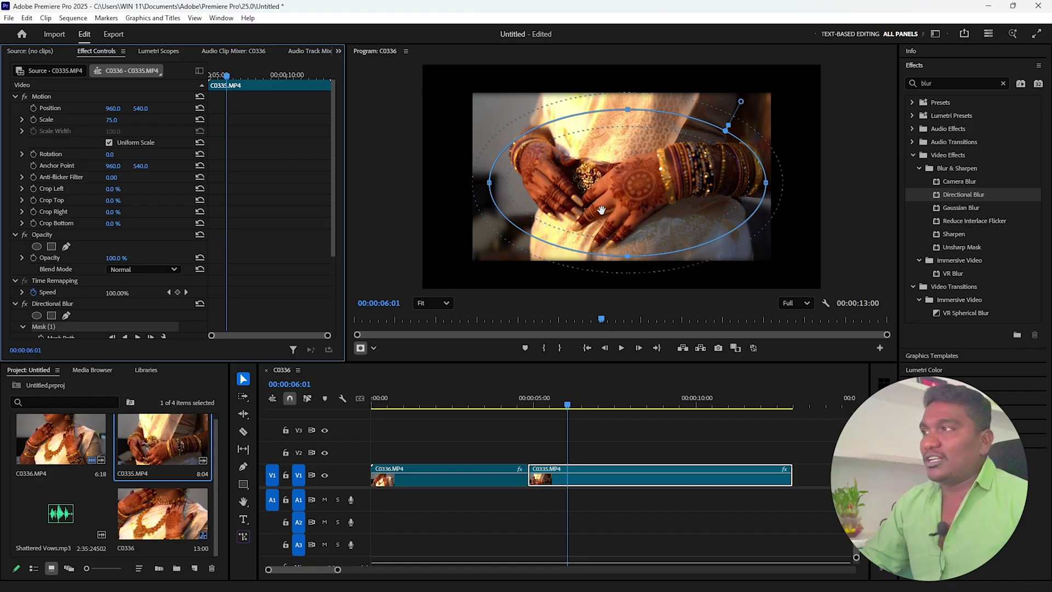
click(34, 119)
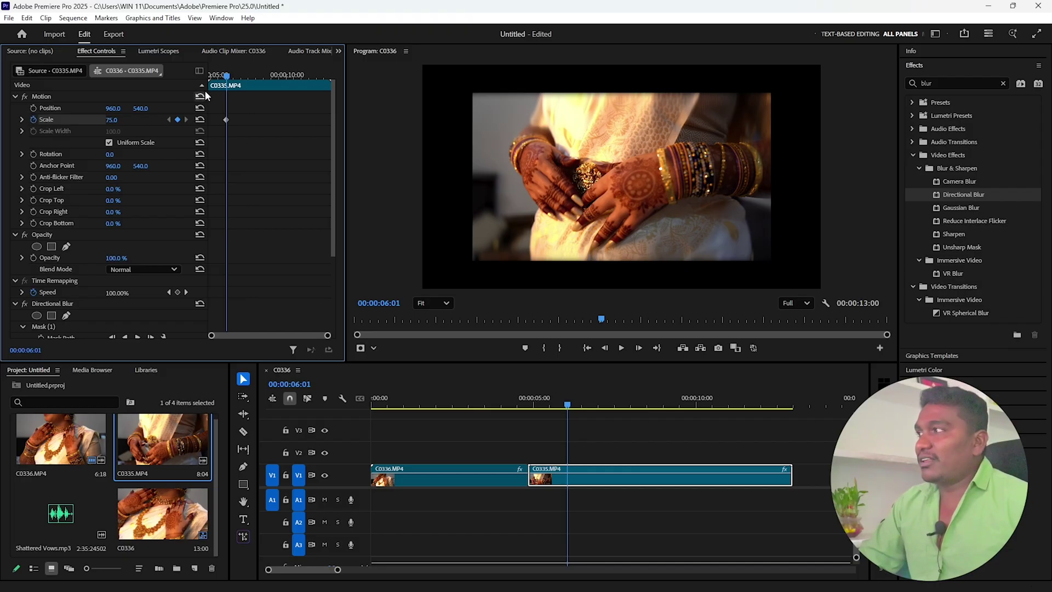
drag(224, 82, 202, 82)
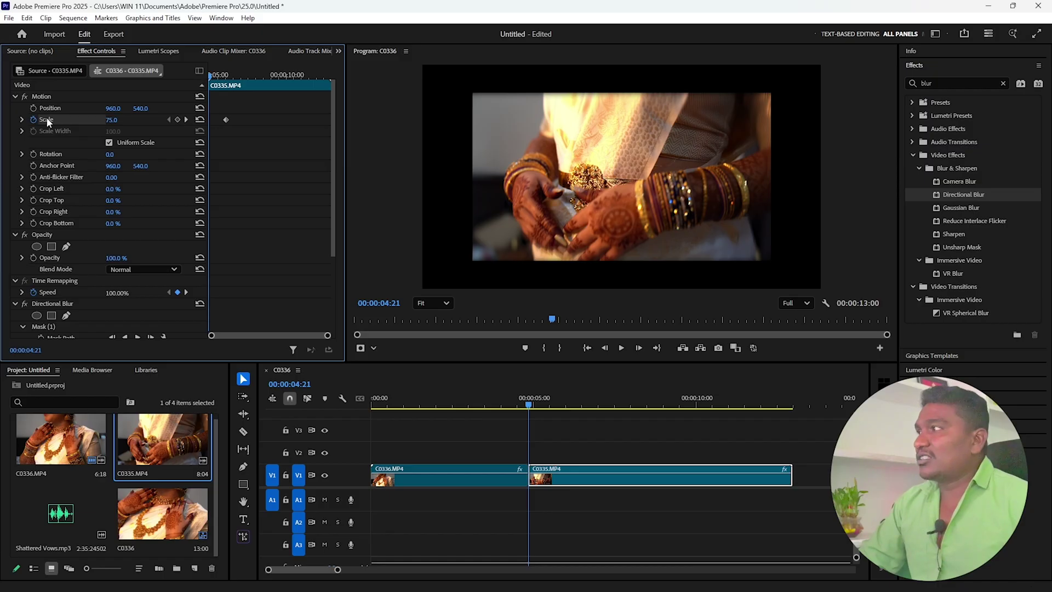
click(199, 120)
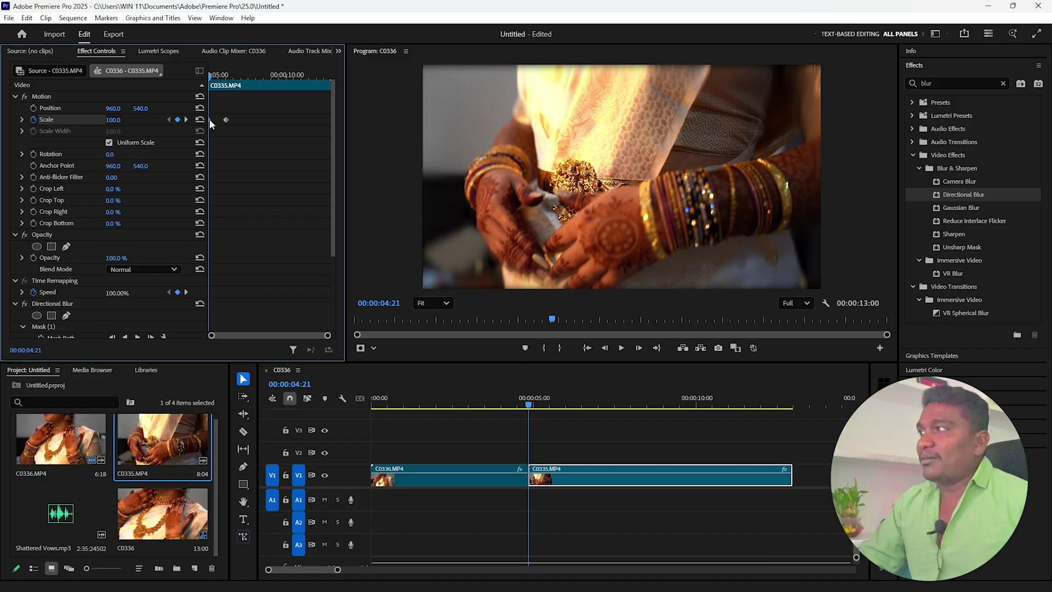
Apply easing to both scale keyframes of C0335.MP4 and play back the zoom-out.
right_click(210, 120)
click(263, 264)
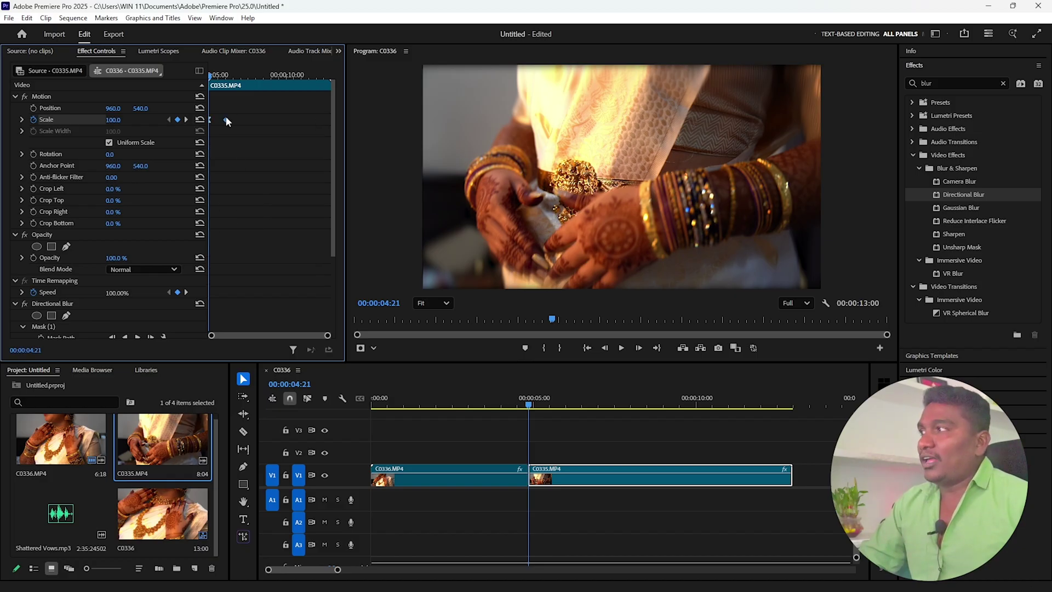
right_click(226, 118)
click(277, 272)
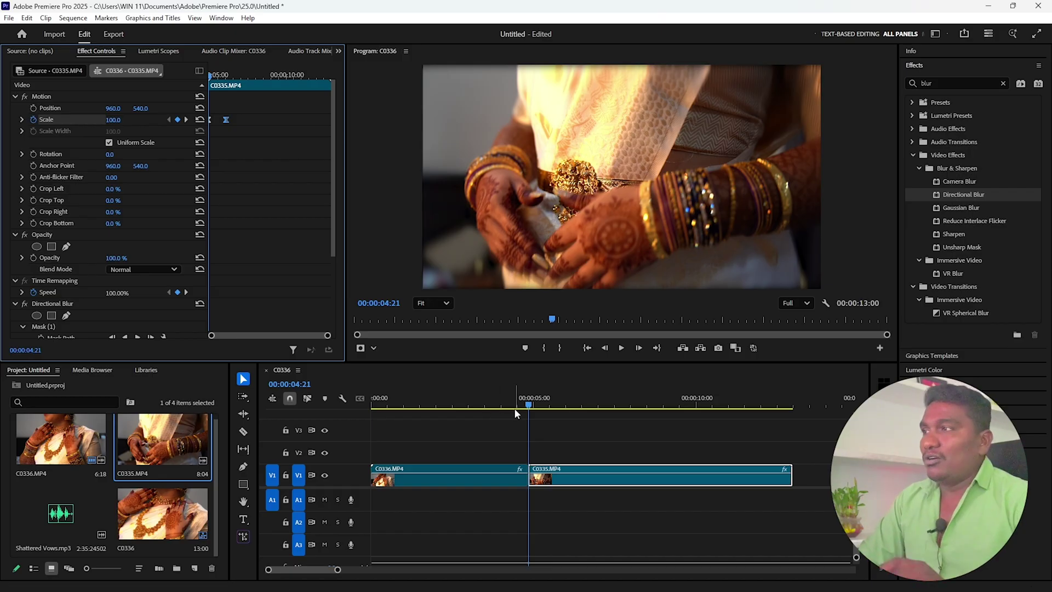
key(space)
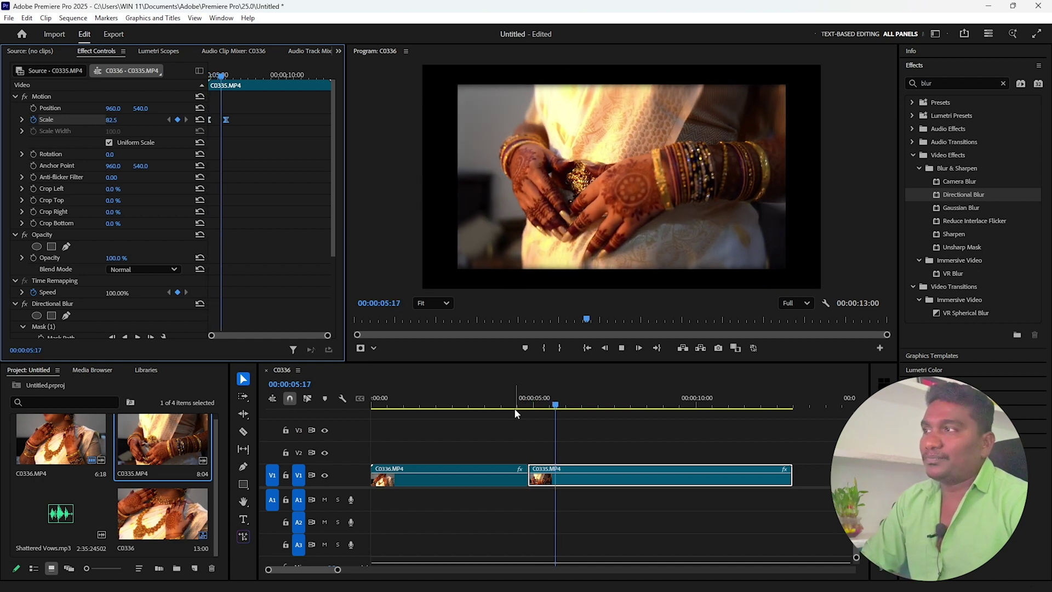
key(space)
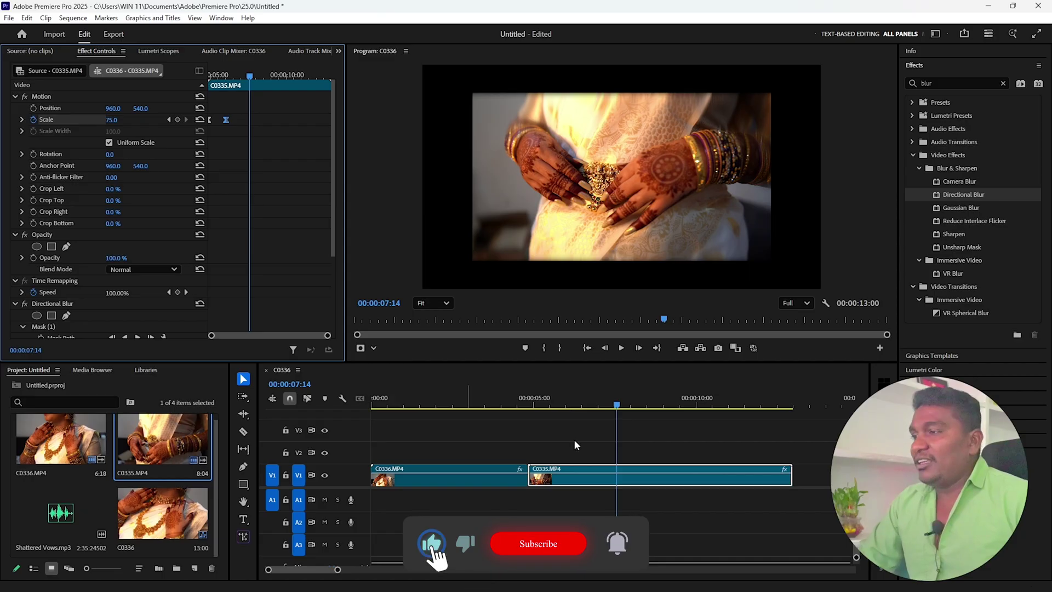
Create a dark blue color matte with hex 0D3A95, keeping the default name Color Matte.
click(193, 569)
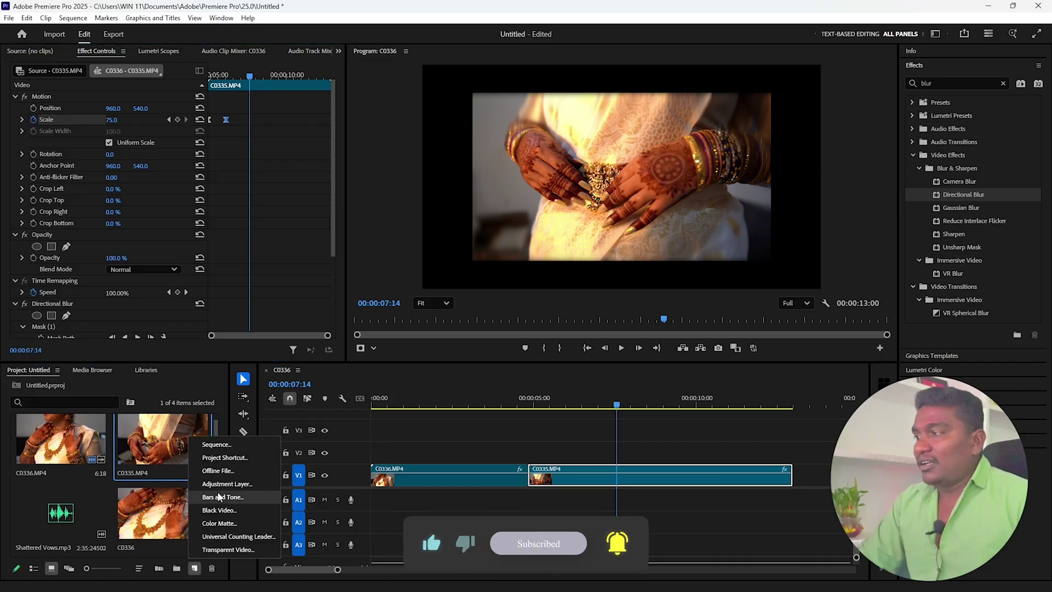
click(219, 523)
click(560, 351)
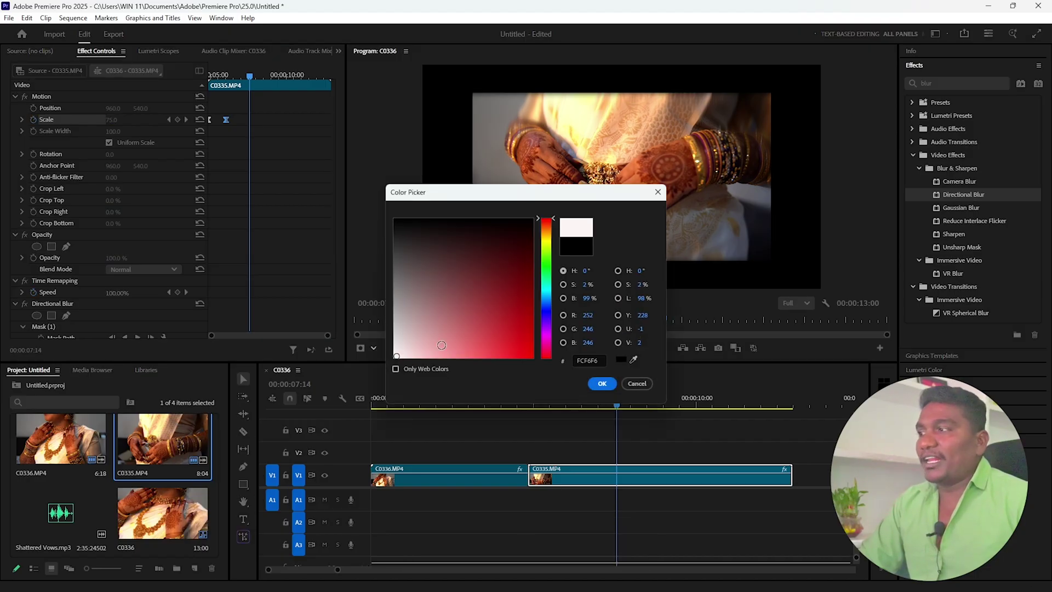
mouse_move(548, 298)
mouse_down()
mouse_move(548, 282)
mouse_move(548, 316)
mouse_move(547, 301)
mouse_up()
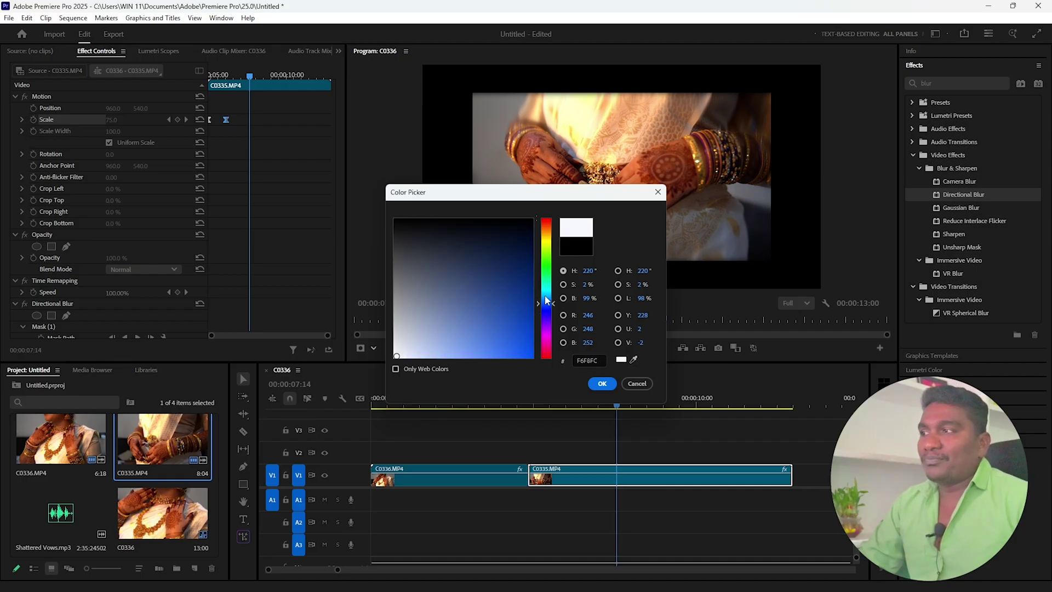
click(525, 295)
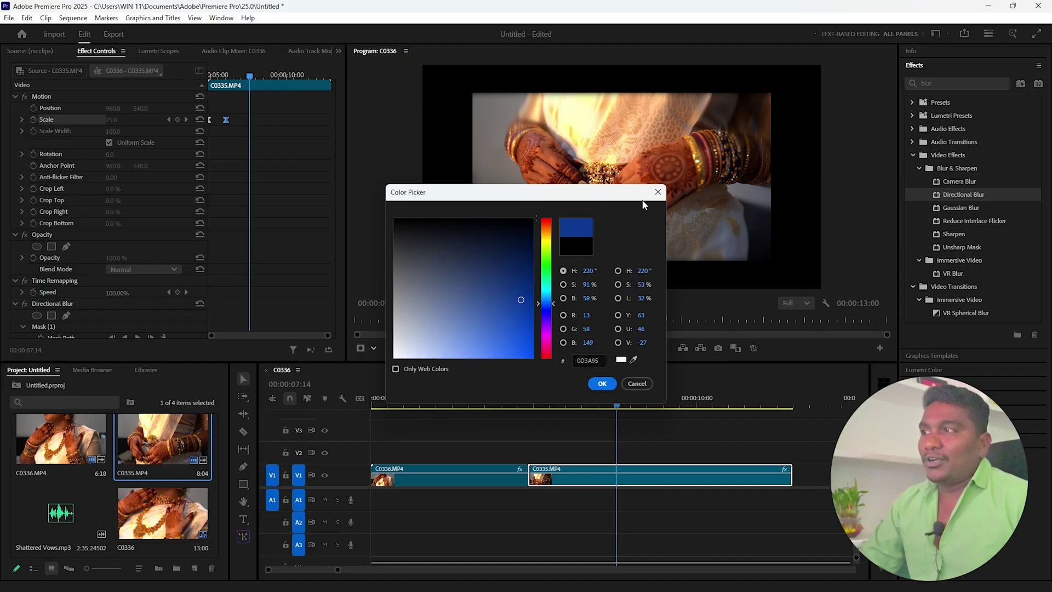
click(602, 383)
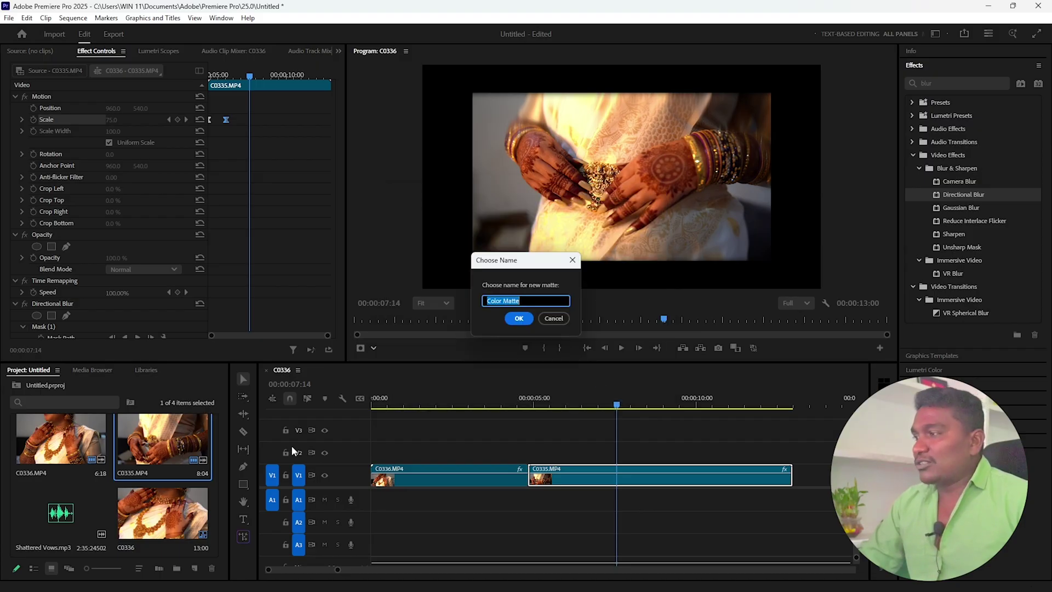
click(519, 317)
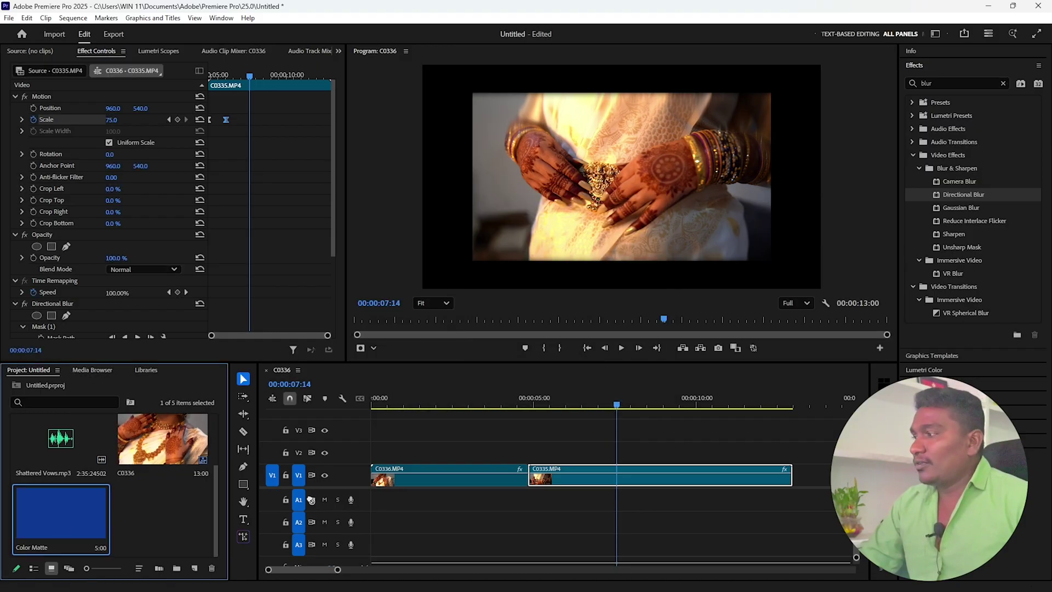
Move C0335.MP4 up to V2, place Color Matte beneath it on V1, and trim the upper clip to end at 00:00:11:03.
drag(638, 480, 639, 461)
drag(60, 515, 591, 476)
drag(617, 405, 528, 412)
drag(790, 452, 729, 474)
key(space)
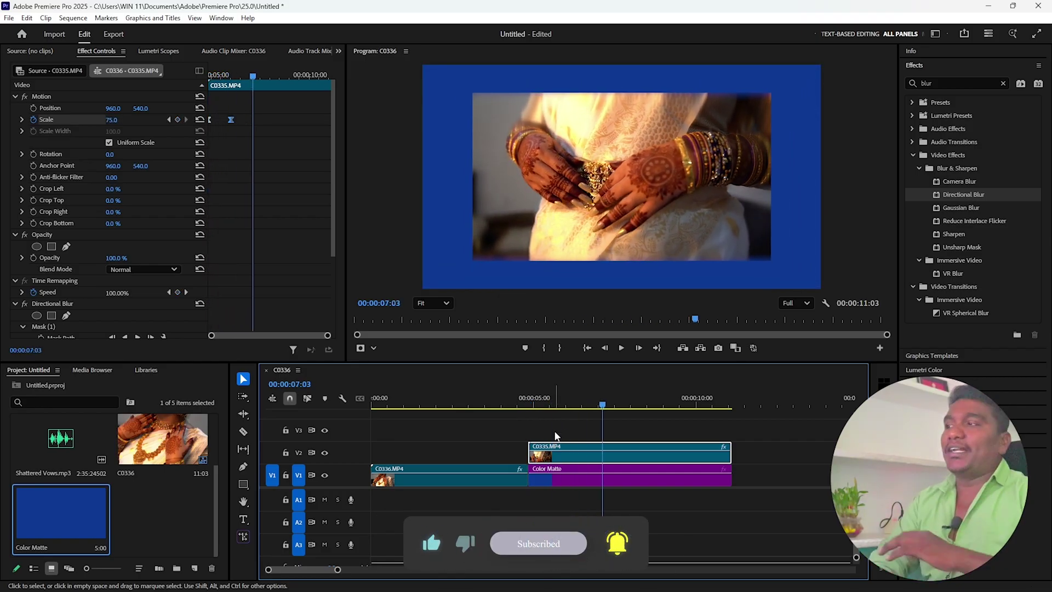
Recolor Color Matte to near-white and play the section from 00:00:04:21 to review the background.
double_click(52, 511)
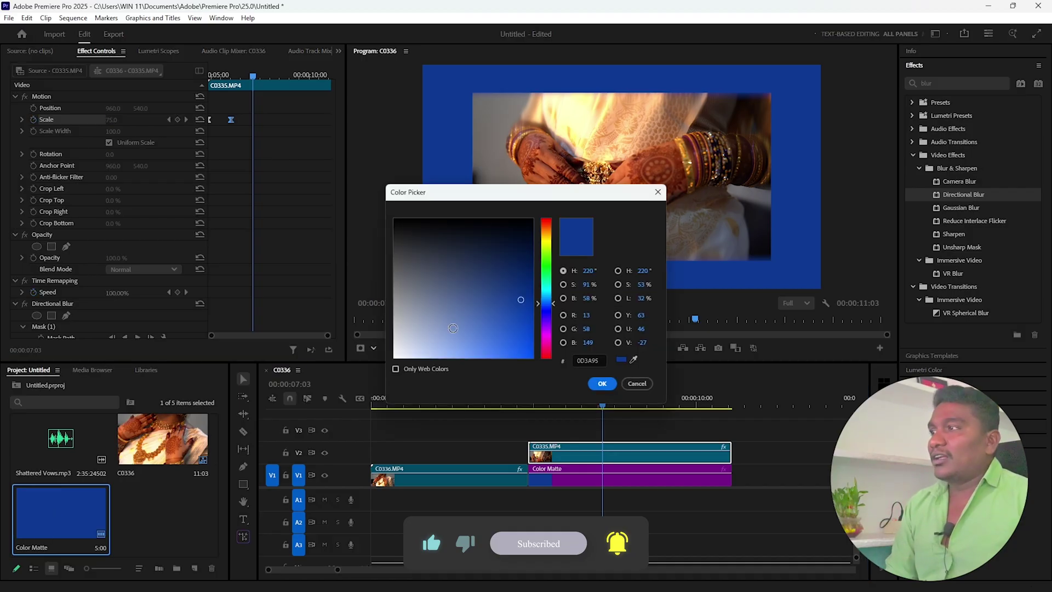
click(602, 383)
drag(615, 408, 529, 415)
key(space)
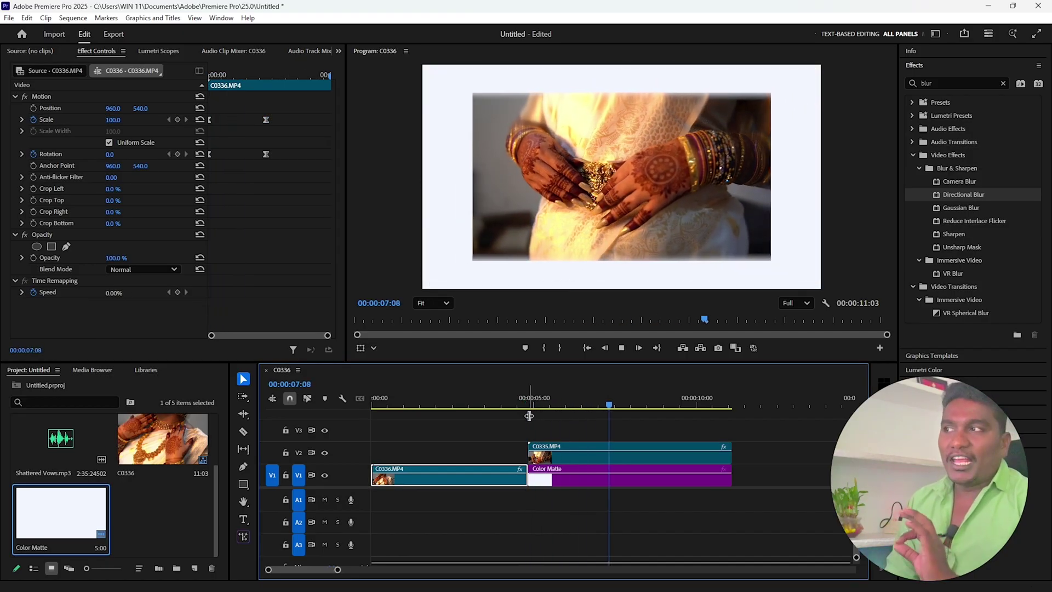
key(space)
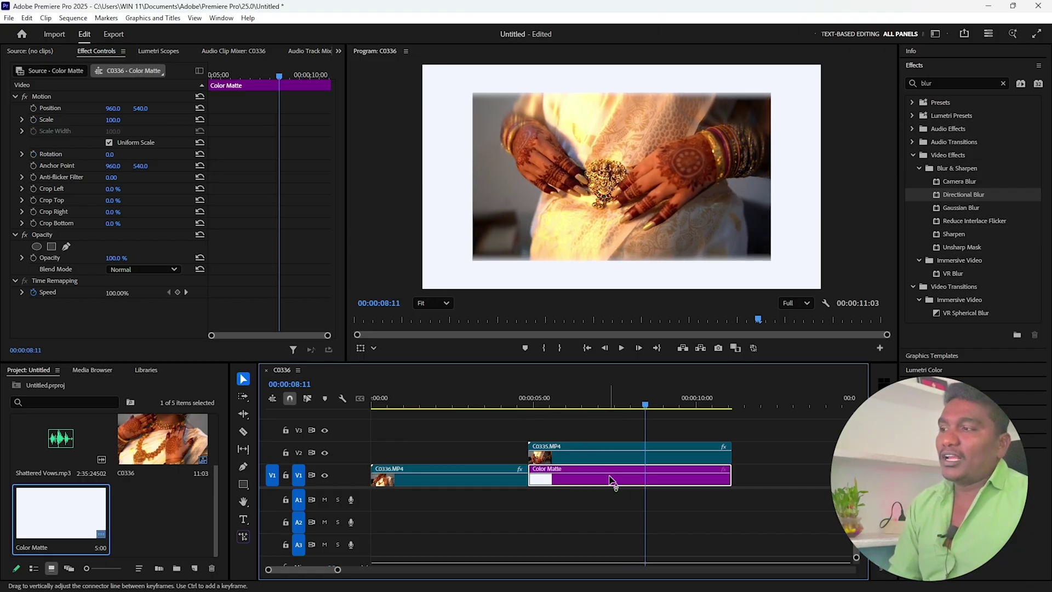
Replace the color matte on V1 with another copy of C0335.MP4, trimmed to match the V2 clip and without audio.
key(Delete)
scroll(135, 449, up, 2)
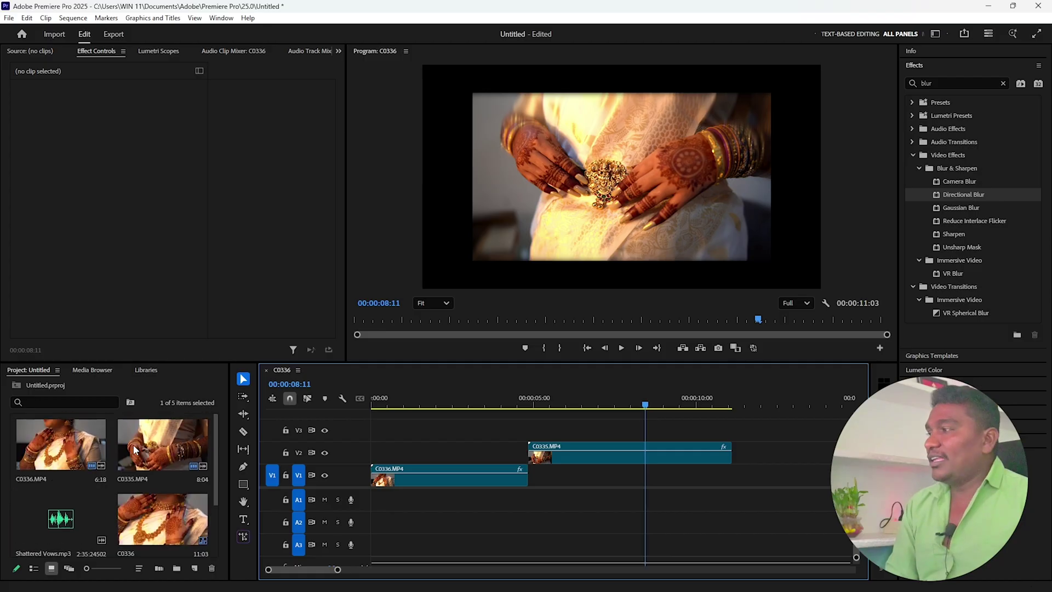
drag(172, 436, 616, 481)
drag(790, 475, 731, 470)
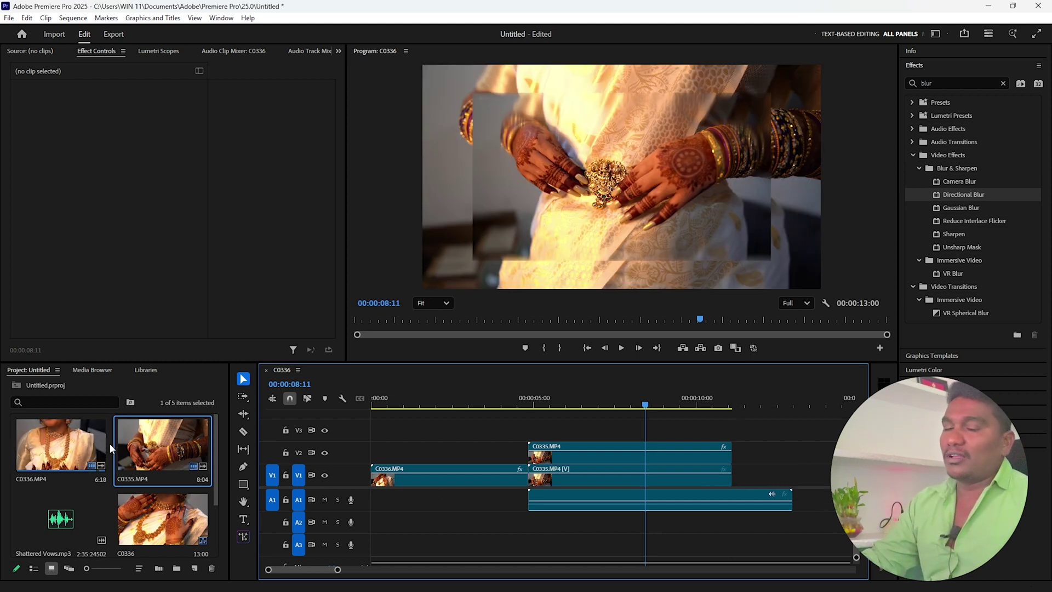
click(539, 505)
key(Delete)
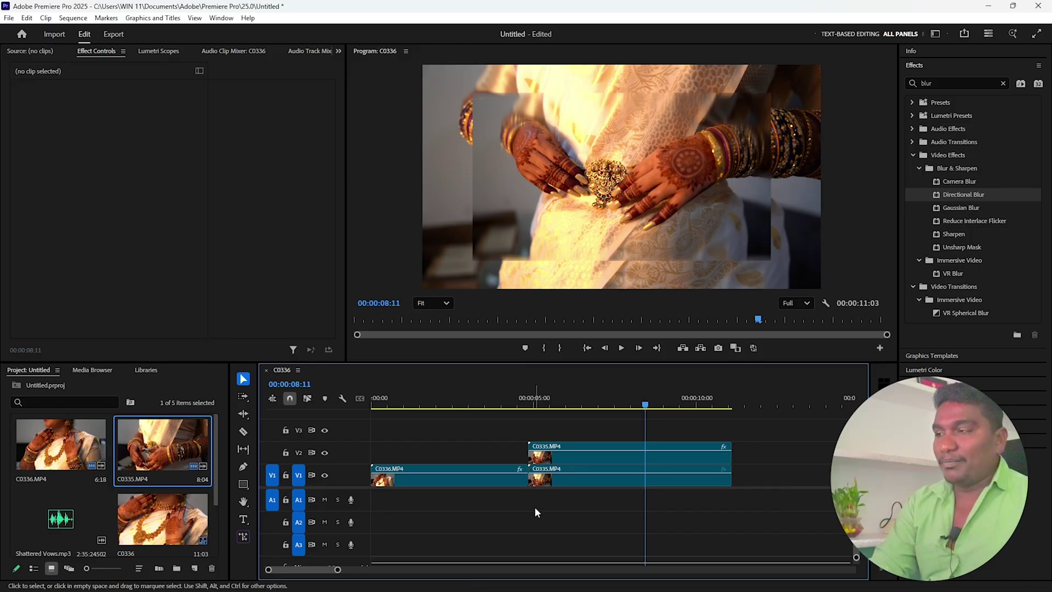
Apply Directional Blur to the V1 copy of C0335.MP4 with direction 3° and blur length 27.
click(937, 201)
drag(963, 195, 655, 485)
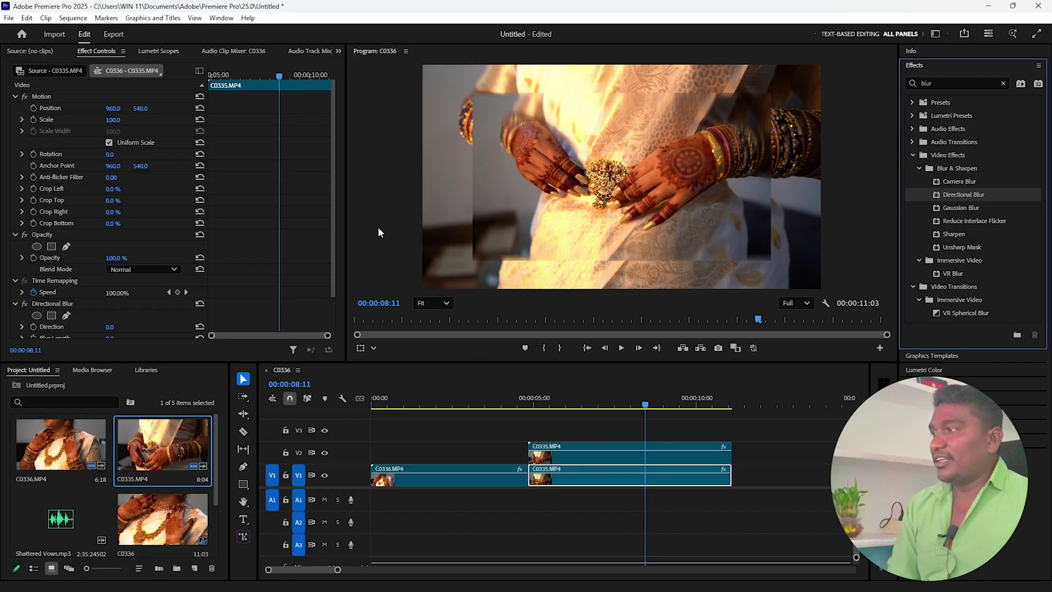
scroll(340, 267, down, 2)
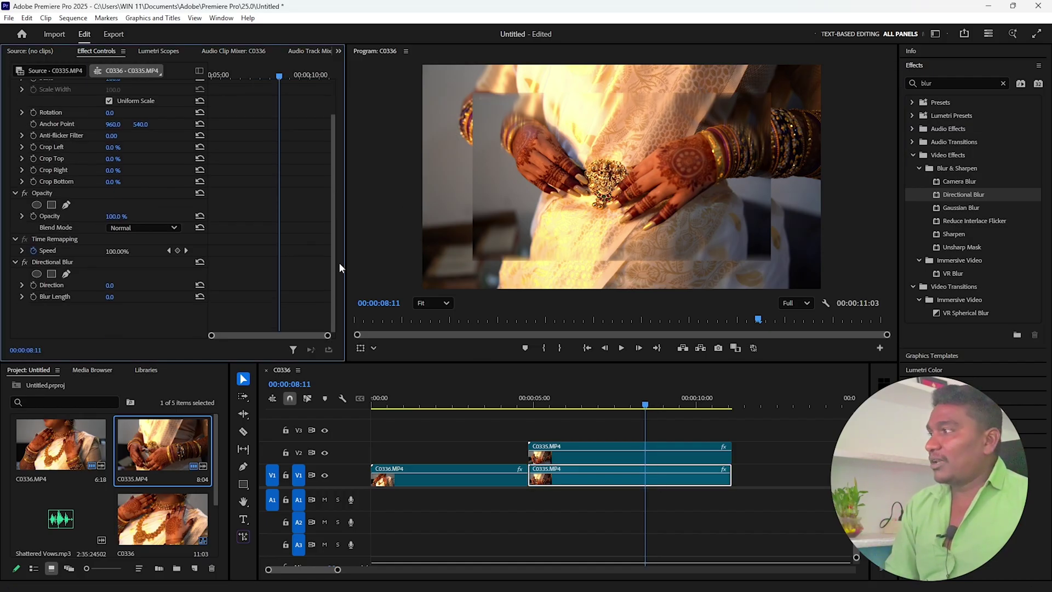
mouse_move(111, 300)
mouse_down()
mouse_move(126, 300)
mouse_move(112, 285)
mouse_up()
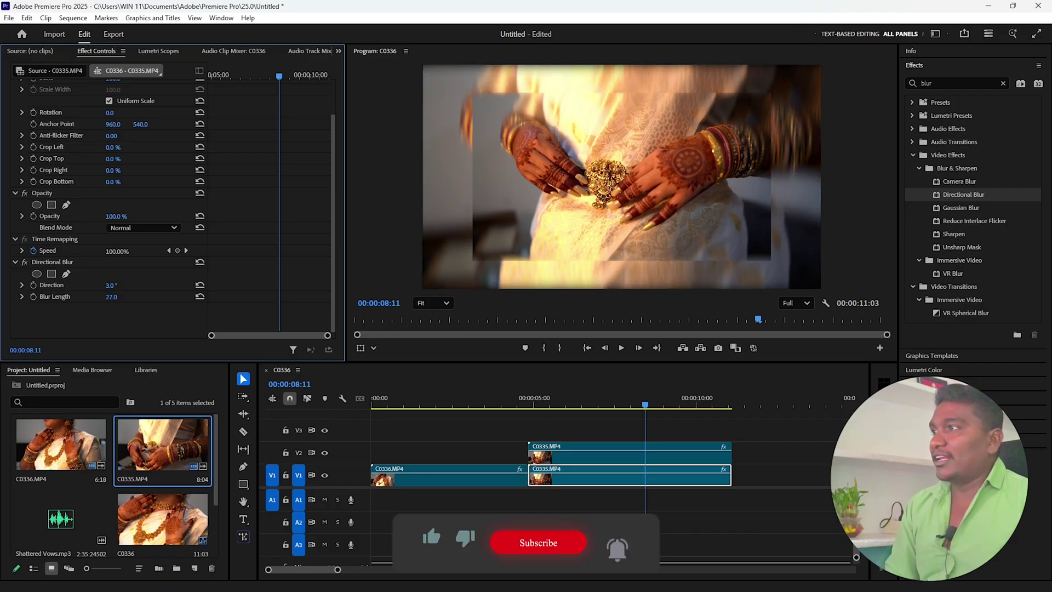
Play the sequence from 00:00:04:18 to review the directional-blur background behind C0335.MP4.
drag(646, 408, 524, 422)
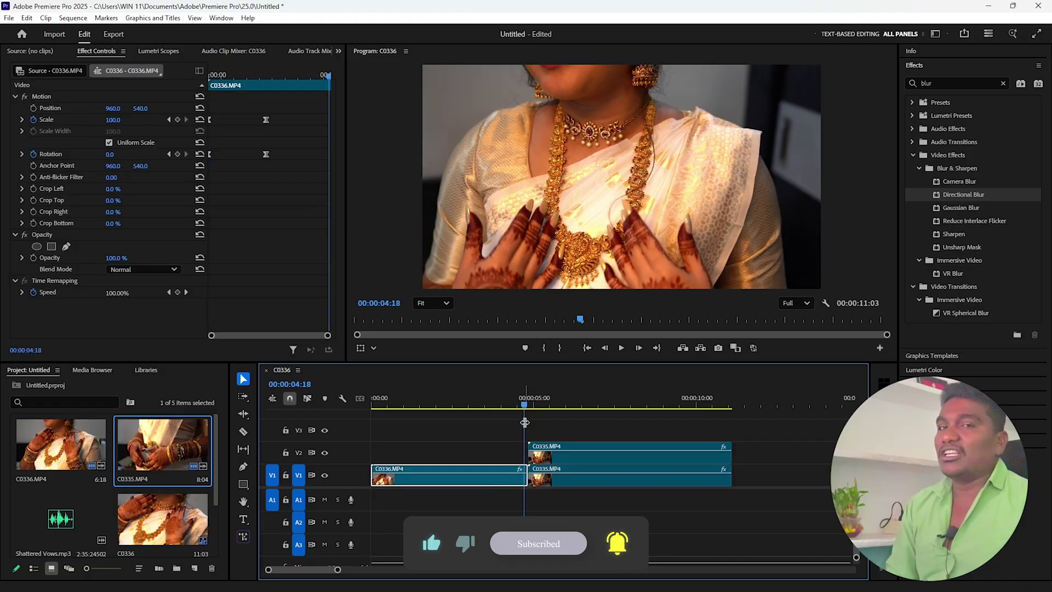
key(space)
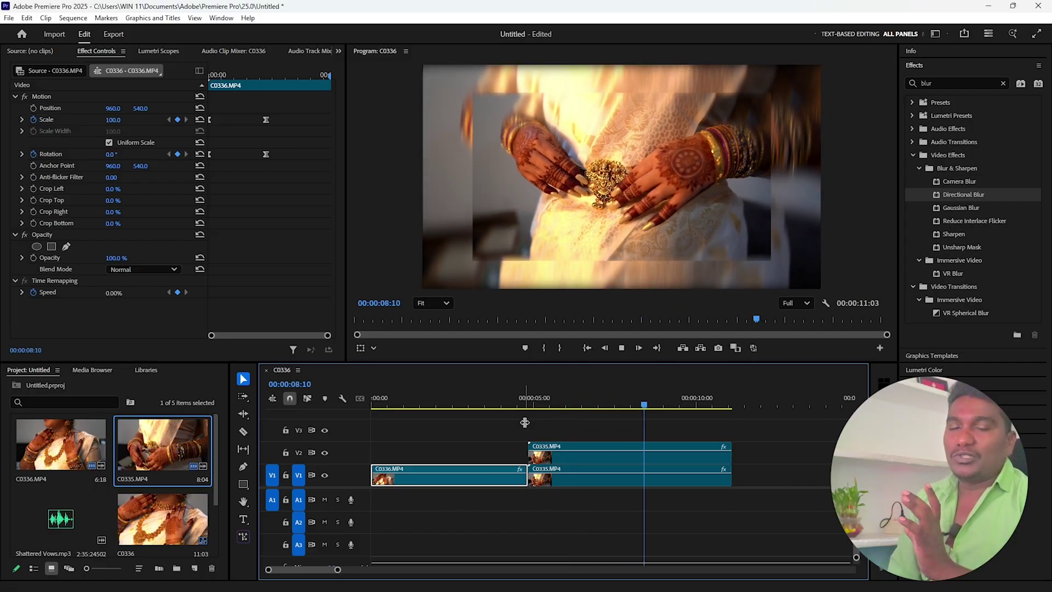
key(space)
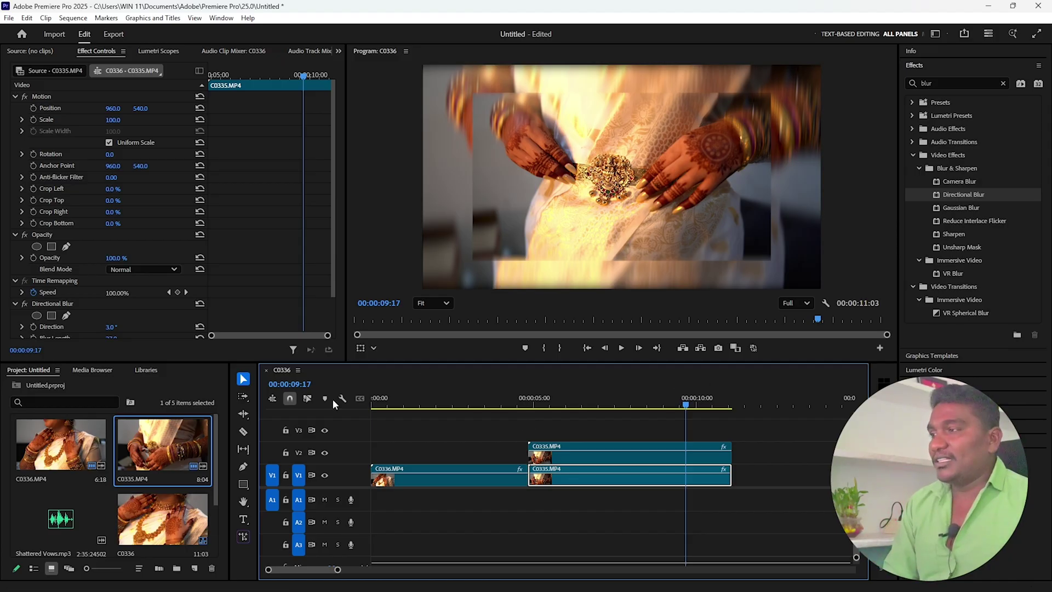
Place Shattered Vows.mp3 on A1 from the start of the sequence and play the edit from 00:00:00:00 with the music.
drag(98, 514, 374, 499)
click(374, 405)
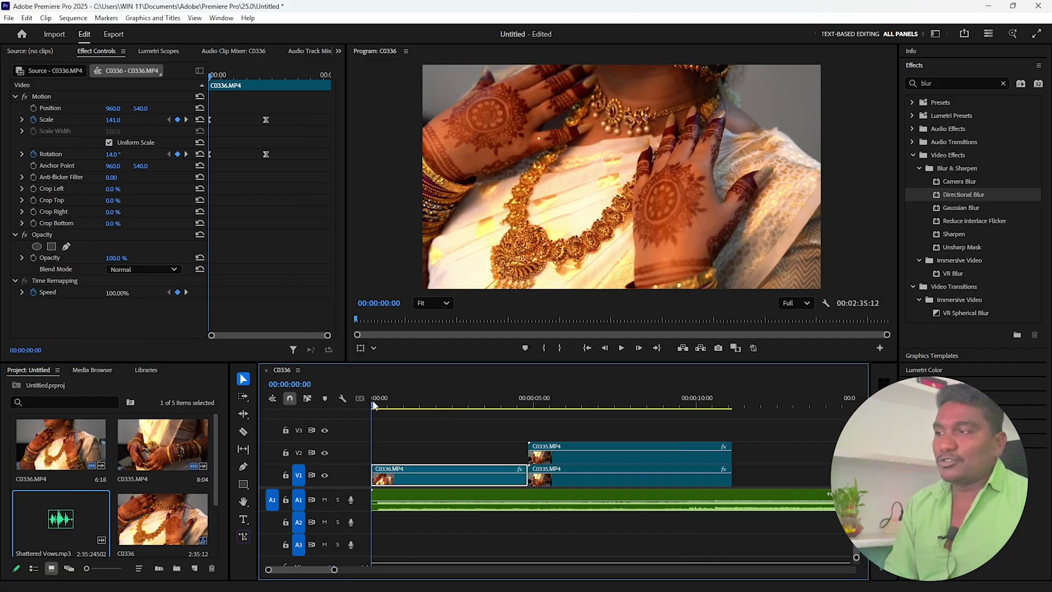
key(space)
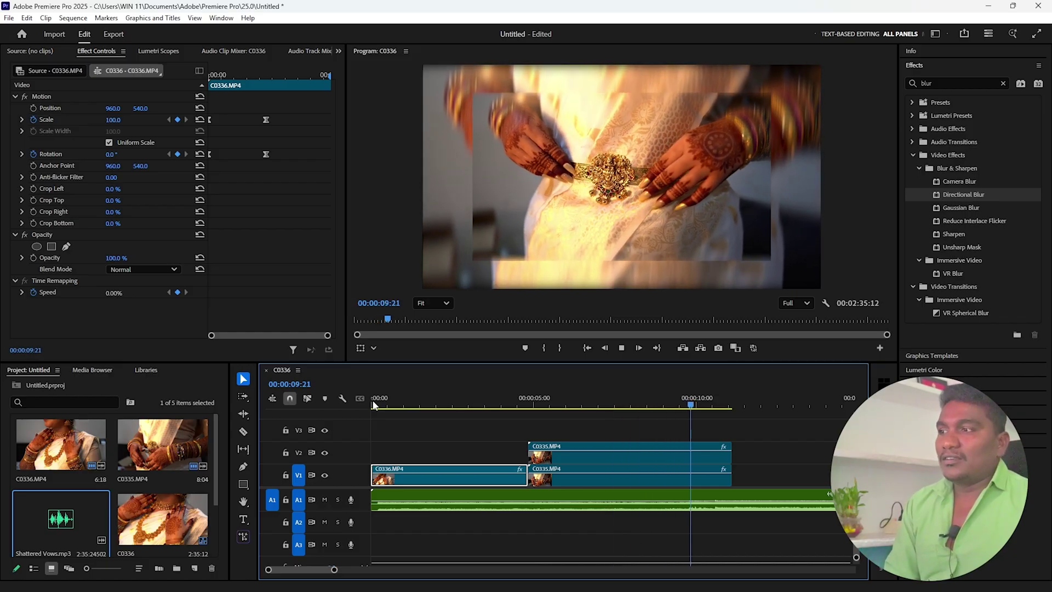
key(space)
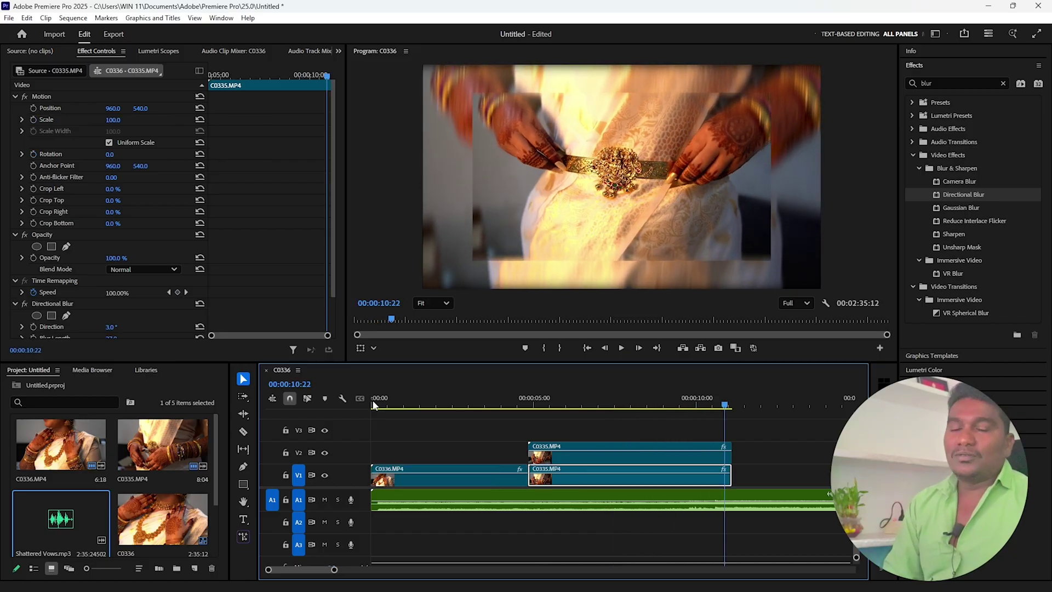